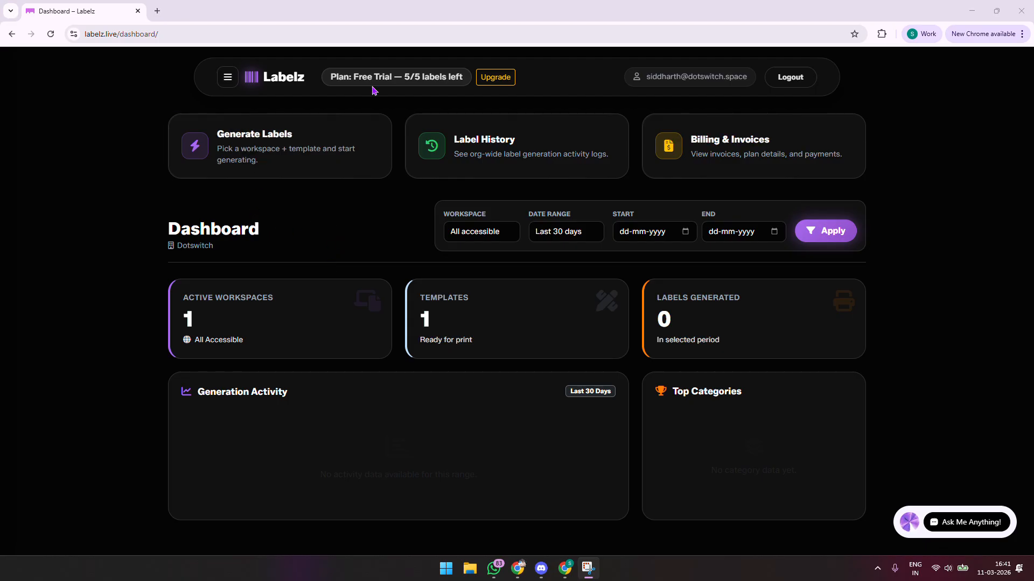
Navigate from the dashboard through My Workspaces to the Tshirt Workspace's label templates
{"action": "left_click", "coordinate": [334, 139]}
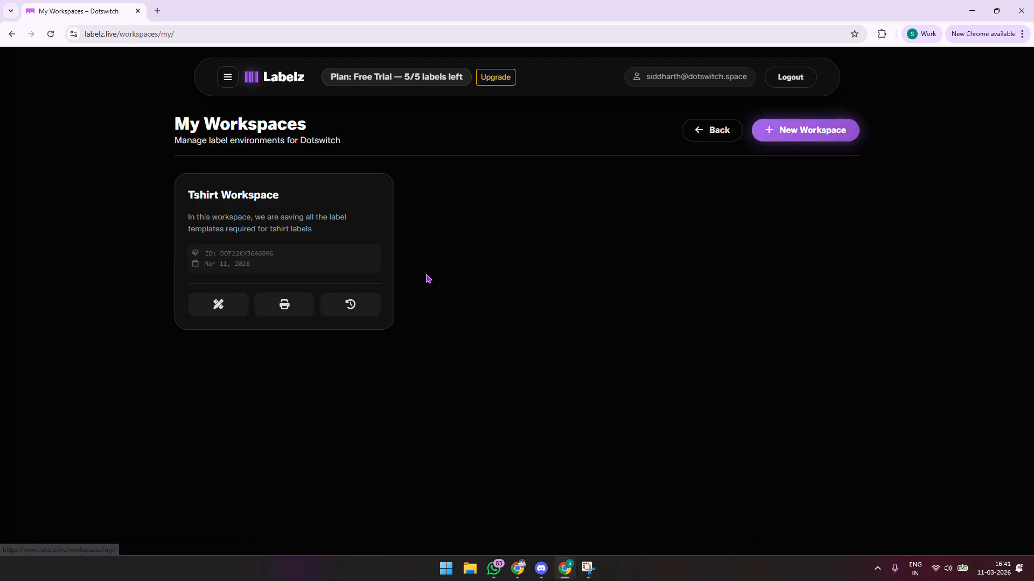
{"action": "left_click", "coordinate": [228, 77]}
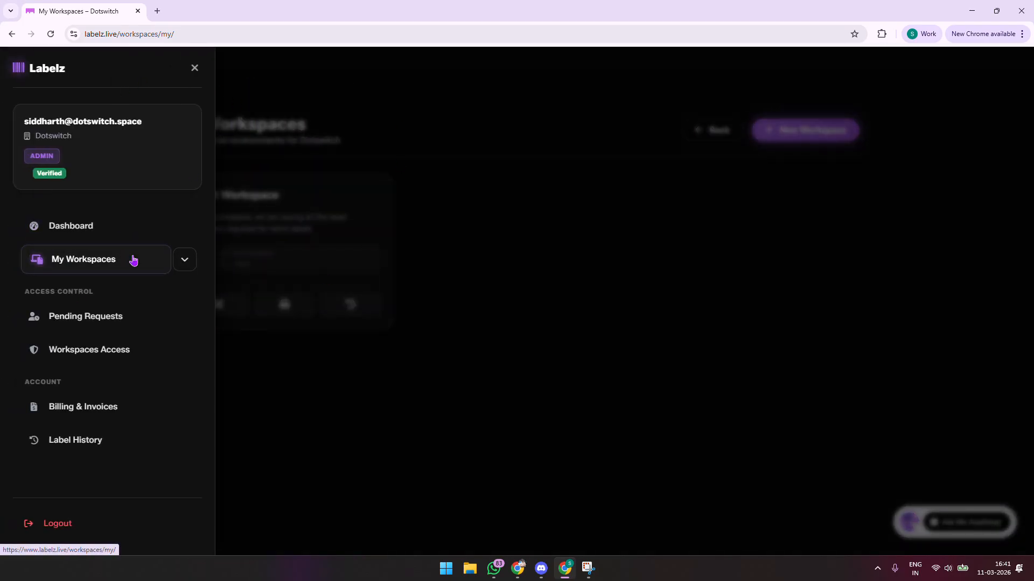
{"action": "left_click", "coordinate": [104, 261]}
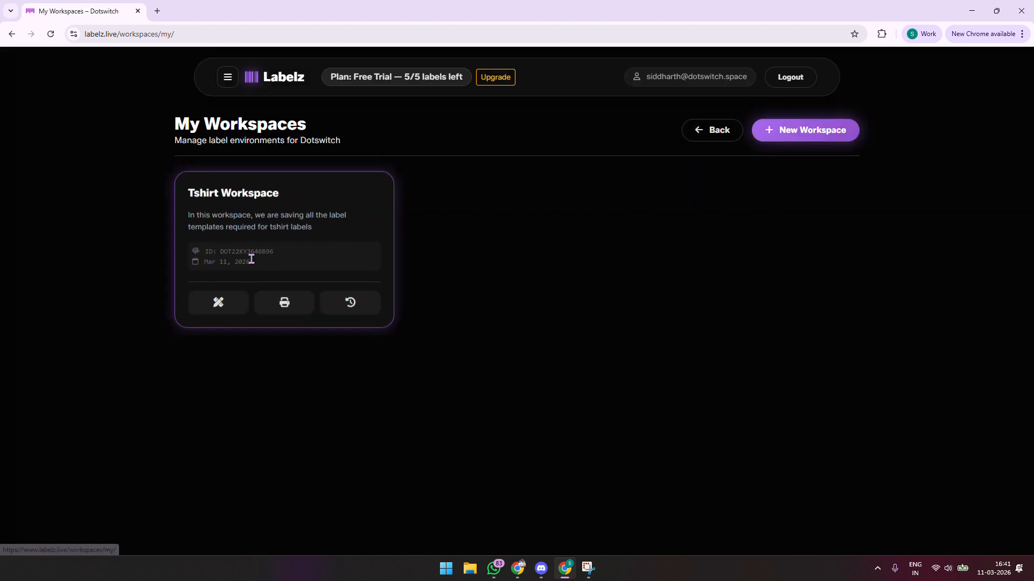
{"action": "left_click", "coordinate": [228, 77]}
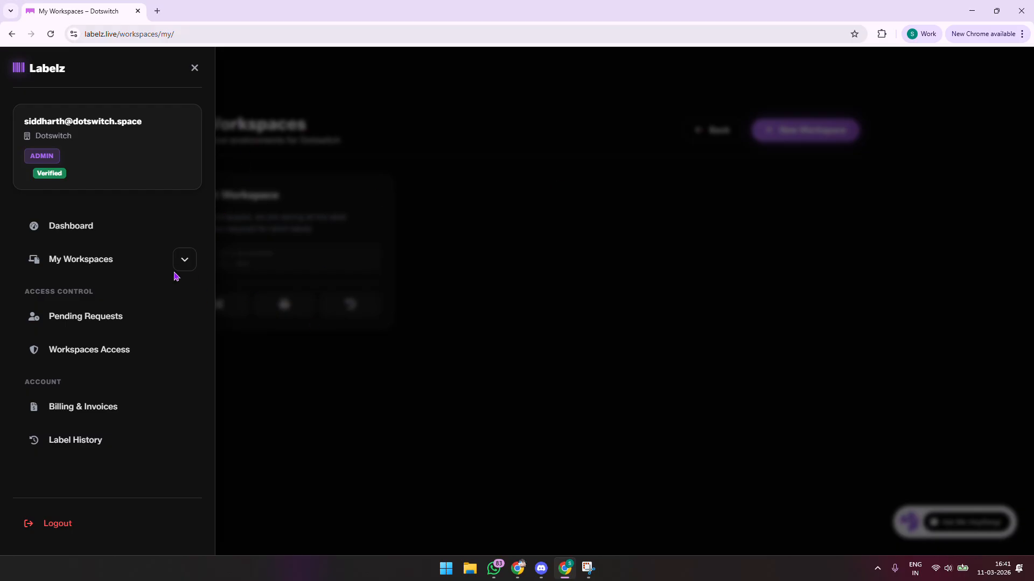
{"action": "left_click", "coordinate": [184, 259]}
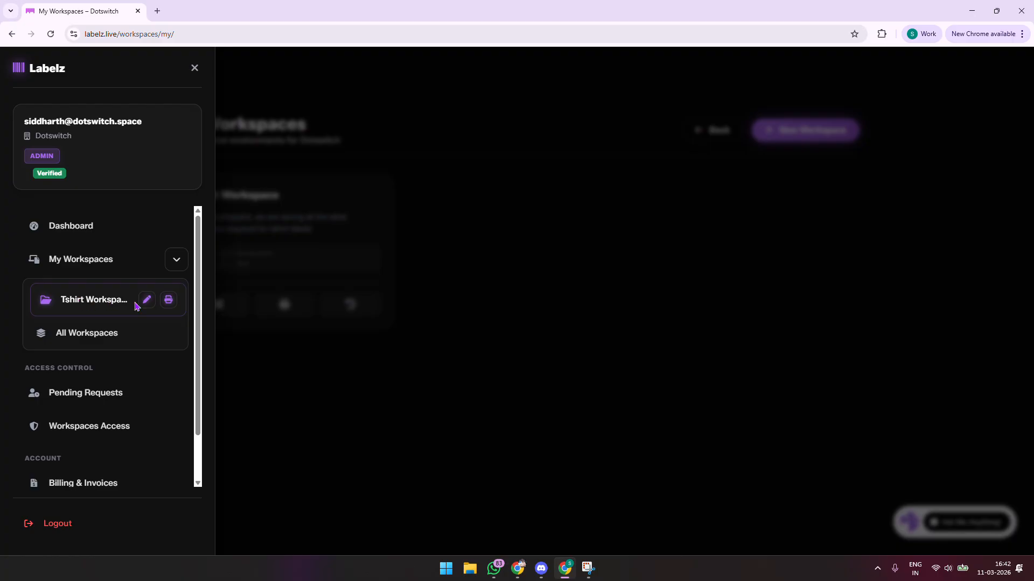
{"action": "left_click", "coordinate": [438, 293]}
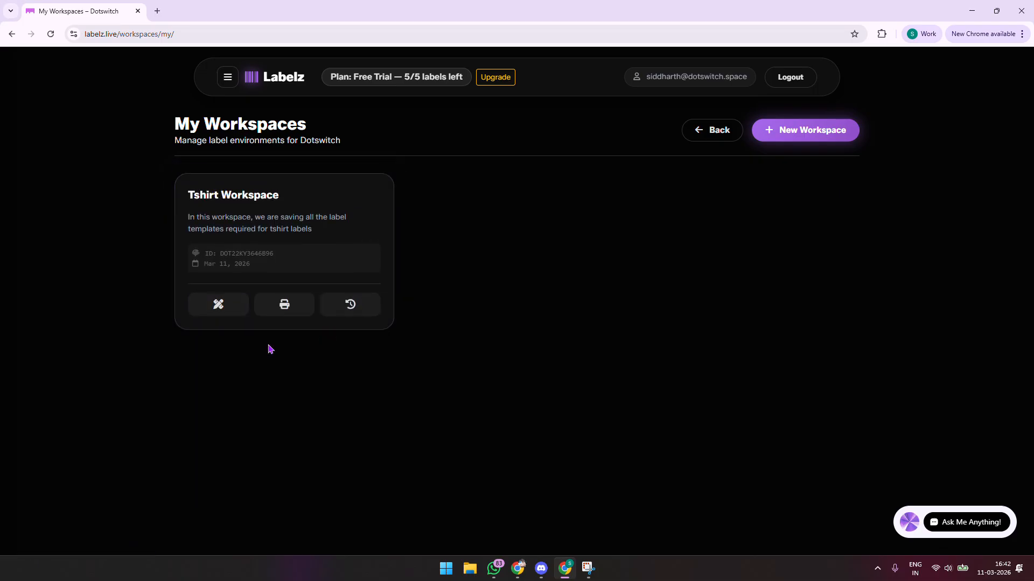
{"action": "left_click", "coordinate": [232, 314]}
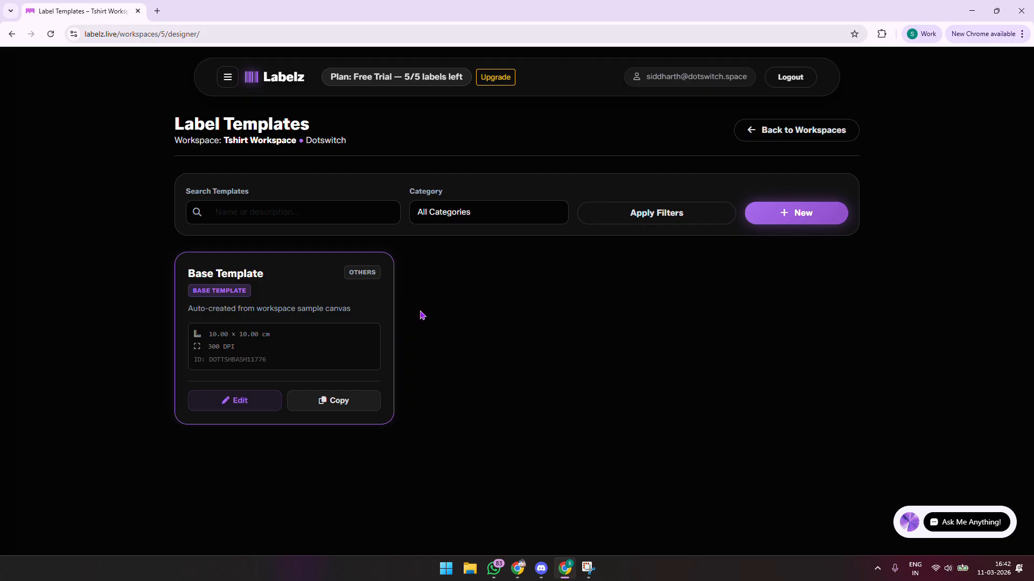
Highlight the Base Template's 10.00 x 10.00 cm size in the Tshirt Workspace
{"action": "left_click_drag", "start_coordinate": [222, 333], "coordinate": [311, 338]}
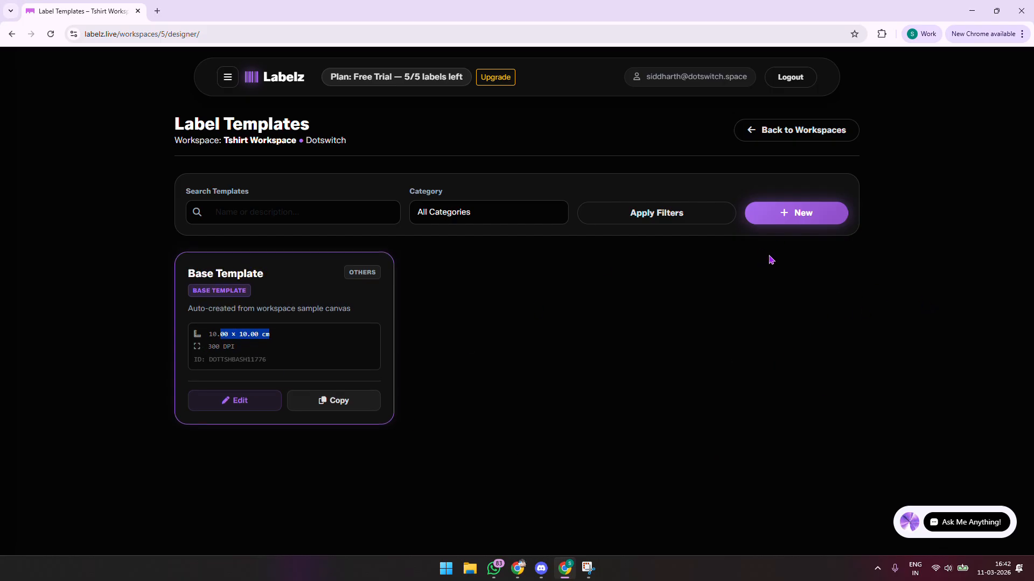
Start a new label template named 'Tshirt Hang Tag'
{"action": "left_click", "coordinate": [800, 215]}
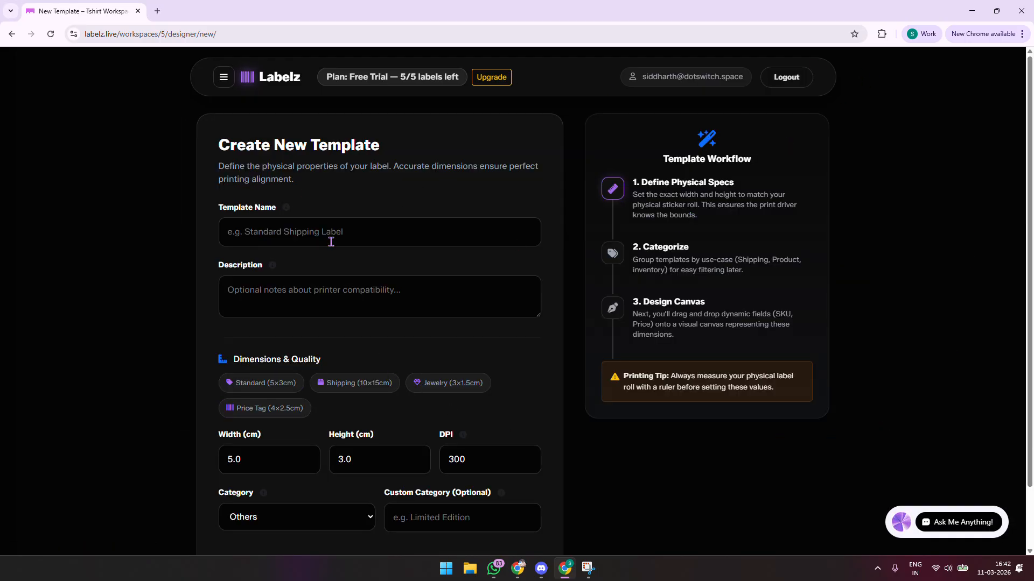
{"action": "scroll", "coordinate": [377, 398], "scroll_direction": "down", "scroll_amount": 2}
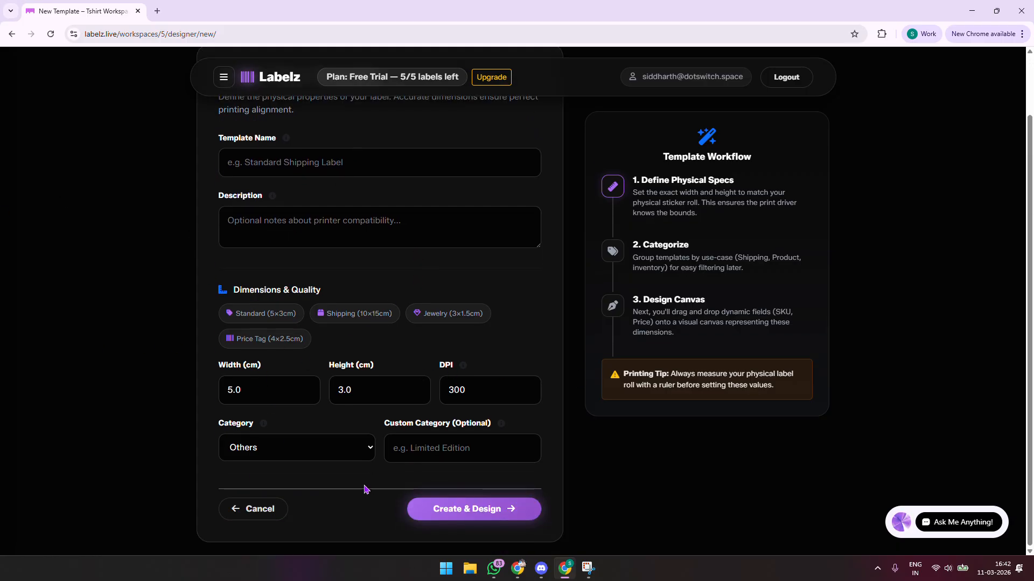
{"action": "scroll", "coordinate": [396, 387], "scroll_direction": "up", "scroll_amount": 2}
{"action": "left_click", "coordinate": [414, 220]}
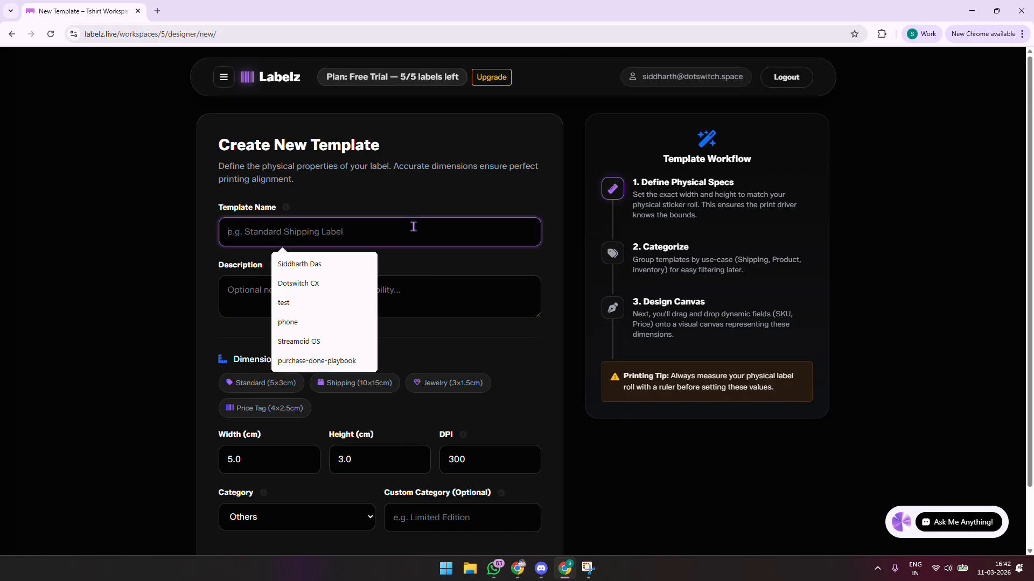
{"action": "key", "text": "Caps_Lock"}
{"action": "type", "text": "T"}
{"action": "key", "text": "Caps_Lock"}
{"action": "type", "text": "shirt"}
{"action": "key", "text": "Caps_Lock"}
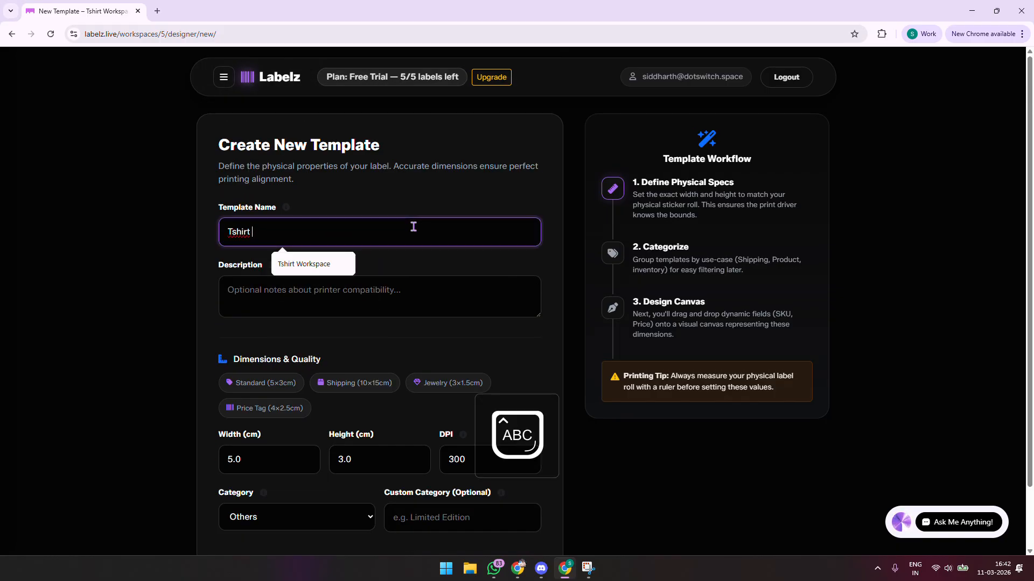
{"action": "type", "text": "H"}
{"action": "key", "text": "Caps_Lock"}
{"action": "type", "text": "ang"}
{"action": "key", "text": "Caps_Lock"}
{"action": "type", "text": "Tag"}
{"action": "key", "text": "Caps_Lock"}
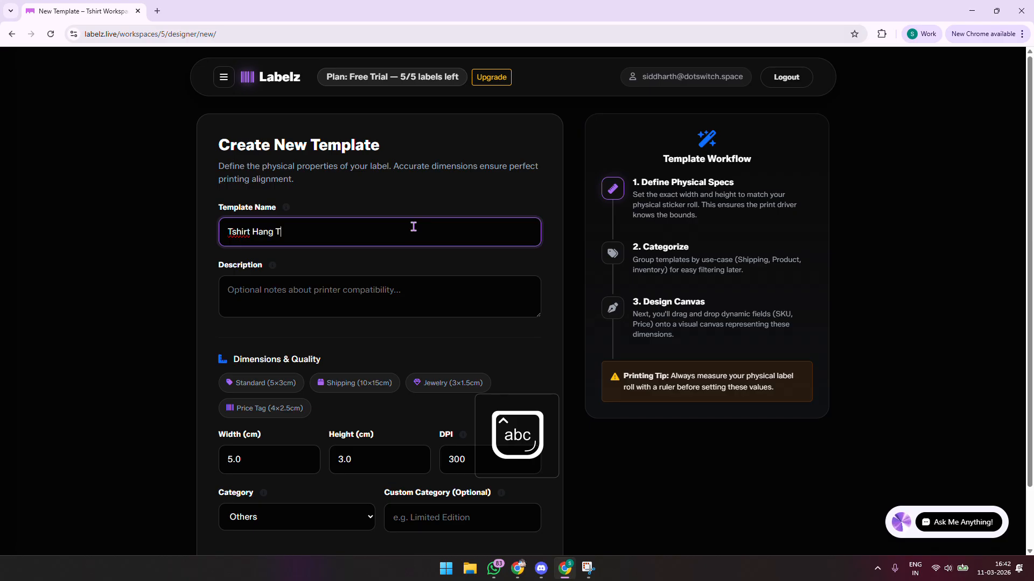
Add the description 'Hang tag for tshirts, label design, apparel category' and select the 5.0 width value
{"action": "left_click", "coordinate": [347, 280]}
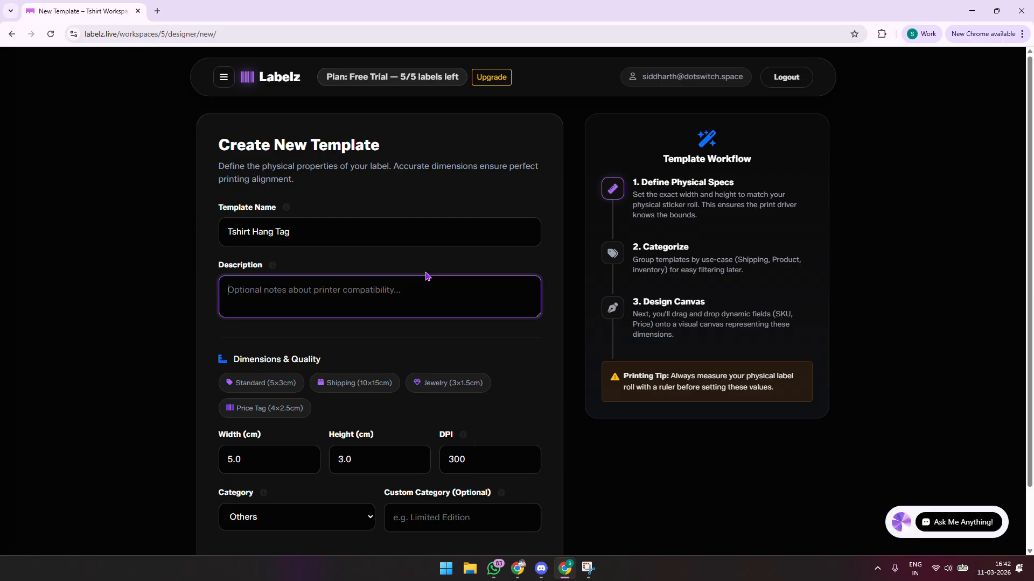
{"action": "key", "text": "Caps_Lock"}
{"action": "type", "text": "H"}
{"action": "key", "text": "Caps_Lock"}
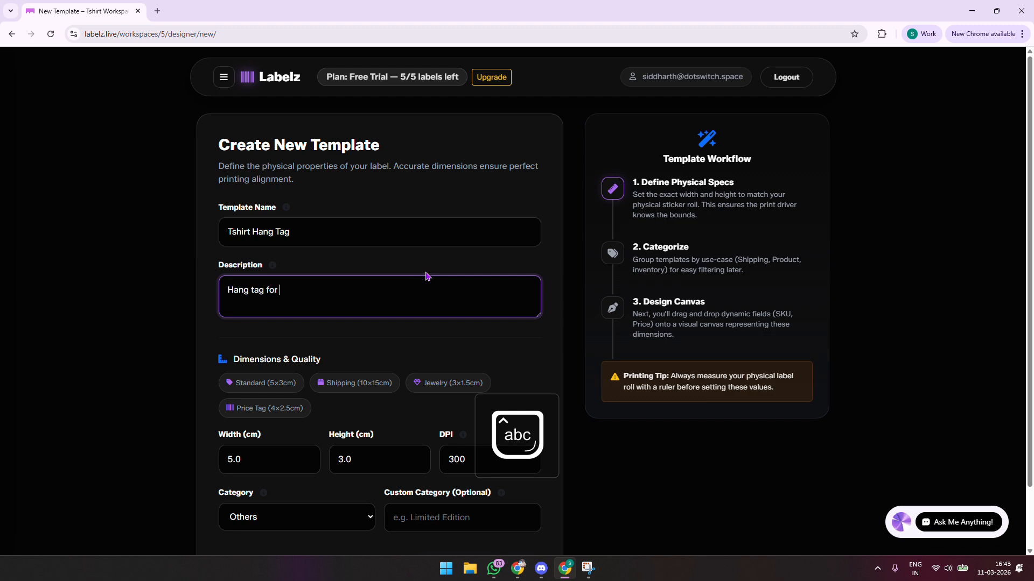
{"action": "type", "text": "ang tag for tshirts"}
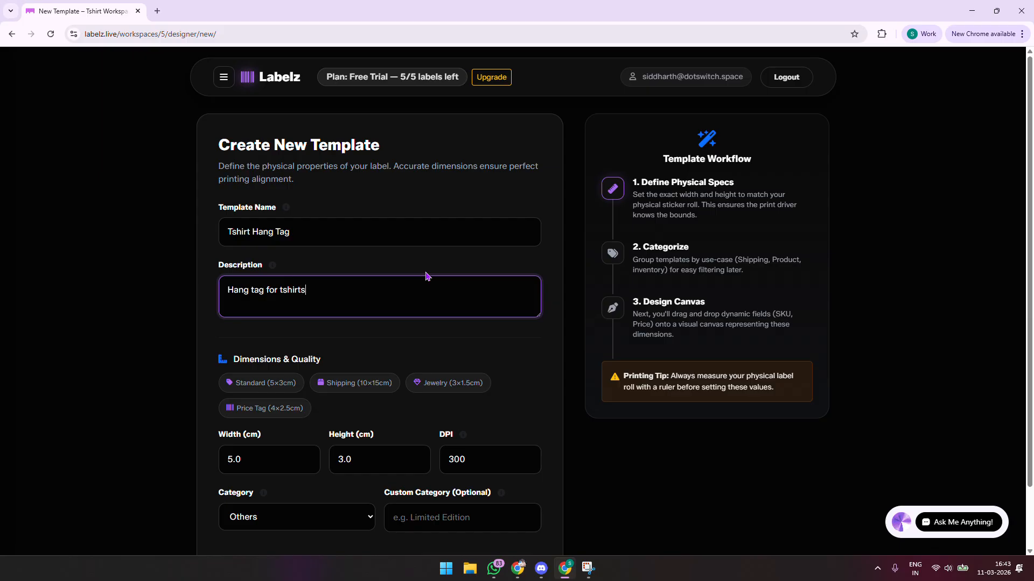
{"action": "type", "text": ", label design, apparel category"}
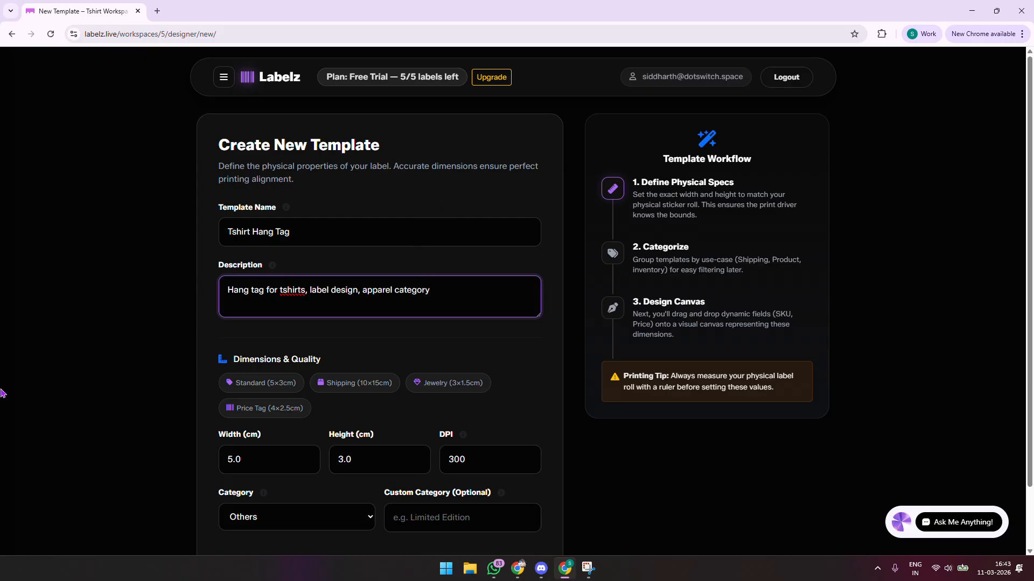
{"action": "scroll", "coordinate": [493, 161], "scroll_direction": "down", "scroll_amount": 1}
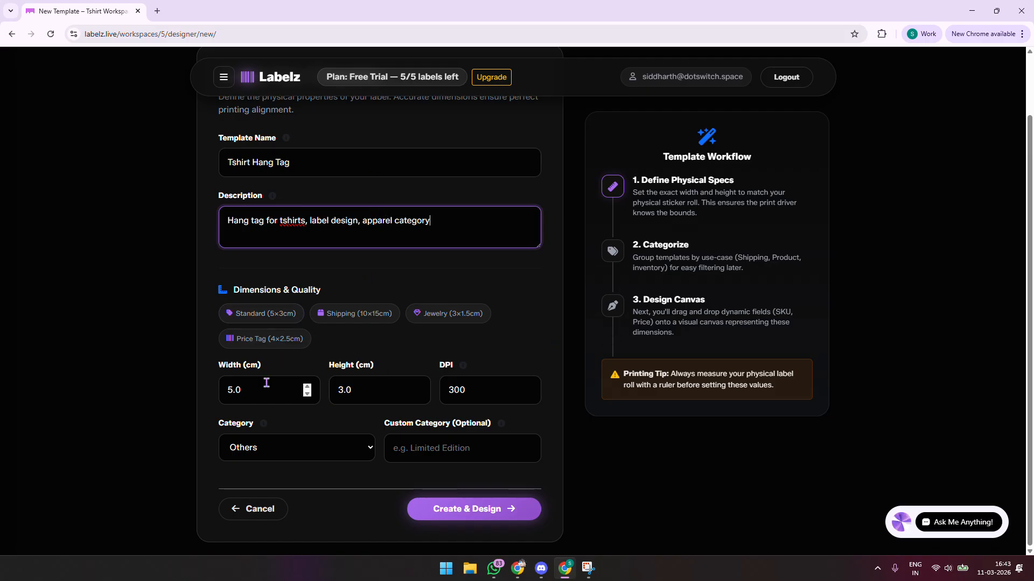
{"action": "left_click_drag", "start_coordinate": [265, 384], "coordinate": [150, 383]}
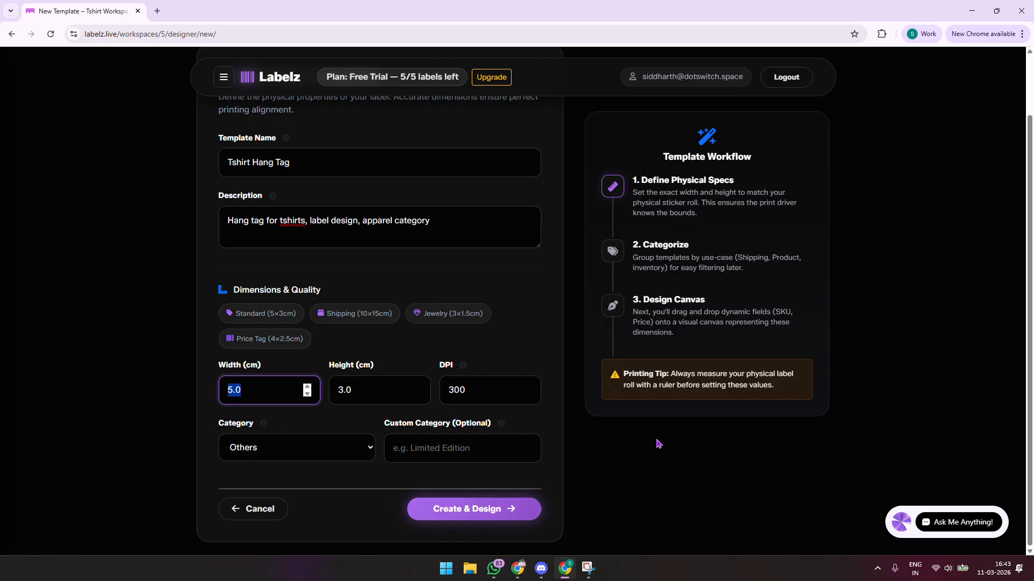
Ask the AI agent about t-shirt collar hang tag sizes and read its 6.35 x 3.8 cm suggestion
{"action": "left_click", "coordinate": [936, 517]}
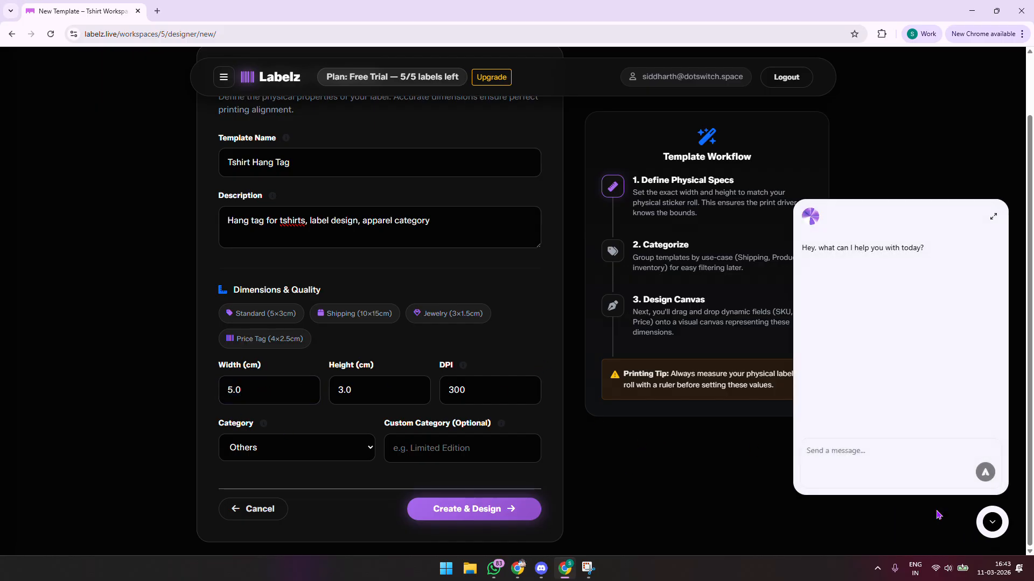
{"action": "left_click", "coordinate": [883, 456]}
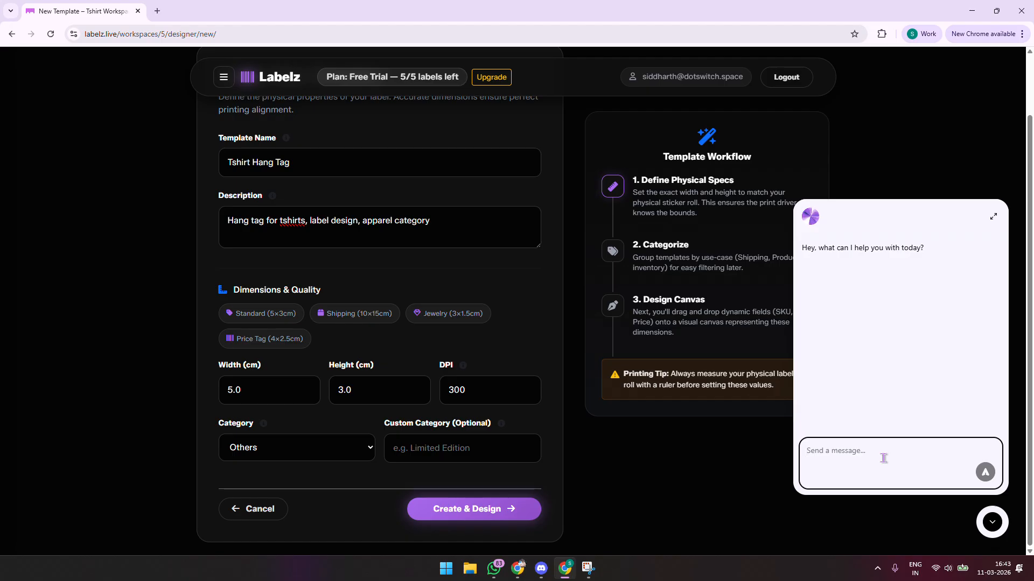
{"action": "type", "text": "what is the typical dimension of a collar neck hang tag o"}
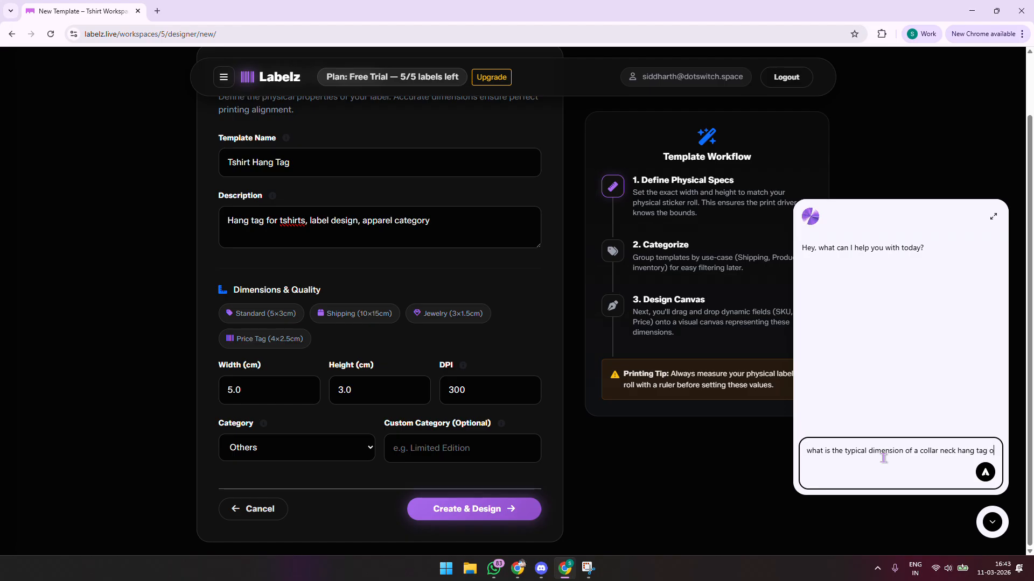
{"action": "type", "text": "f a tshirt"}
{"action": "key", "text": "Return"}
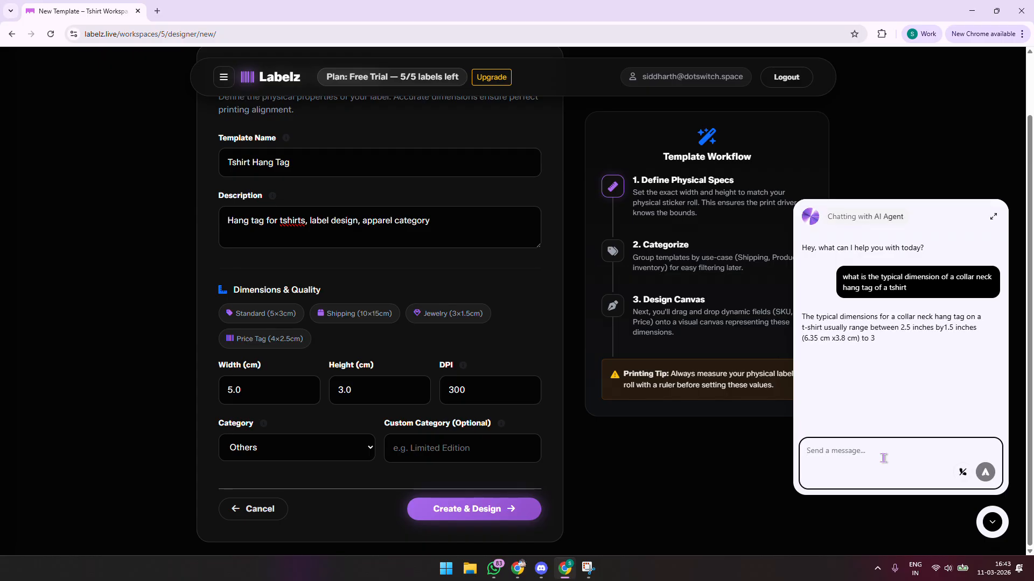
{"action": "scroll", "coordinate": [842, 323], "scroll_direction": "up", "scroll_amount": 5}
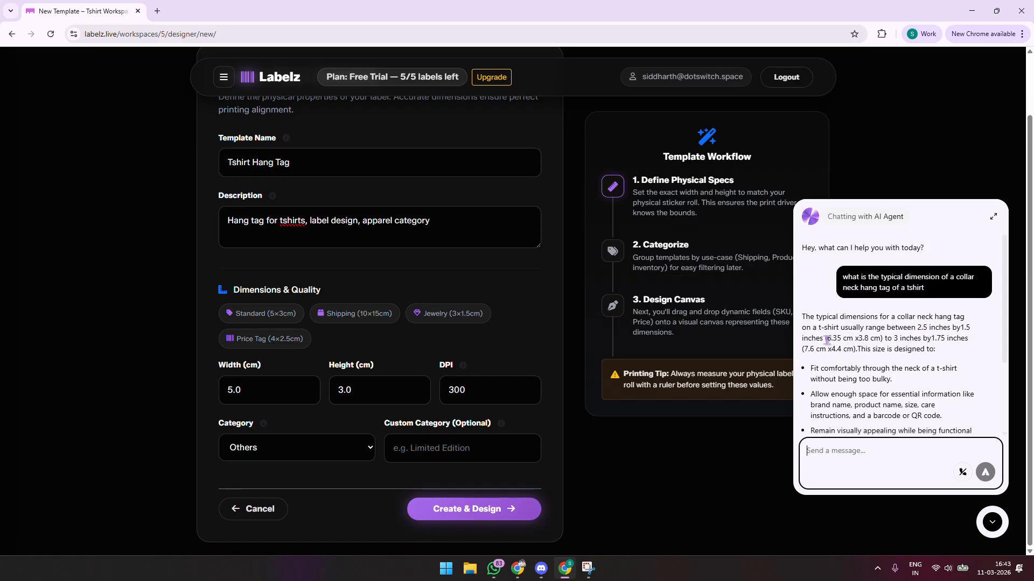
{"action": "left_click_drag", "start_coordinate": [826, 340], "coordinate": [883, 339]}
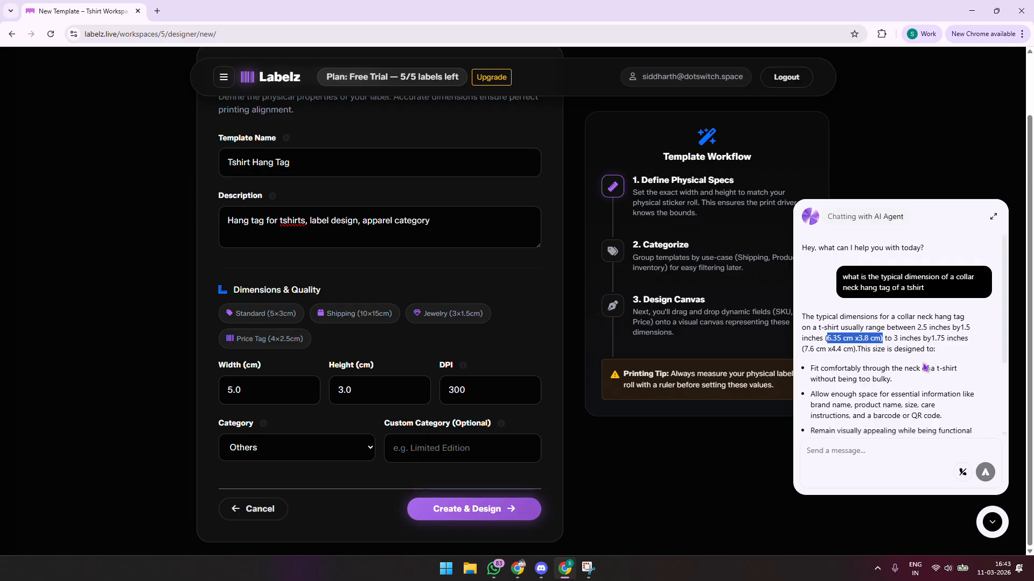
{"action": "scroll", "coordinate": [914, 338], "scroll_direction": "down", "scroll_amount": 1}
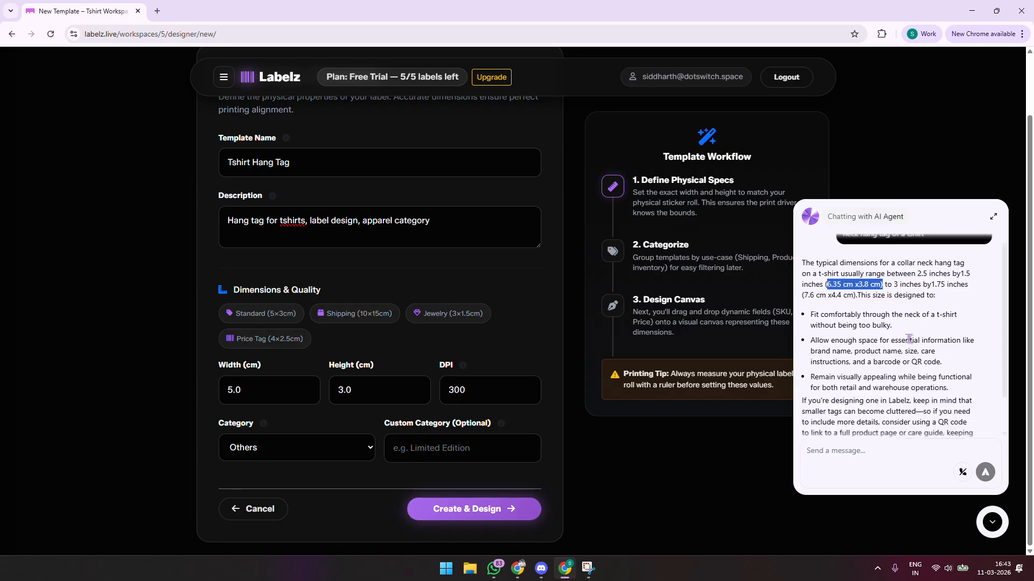
{"action": "left_click", "coordinate": [906, 456]}
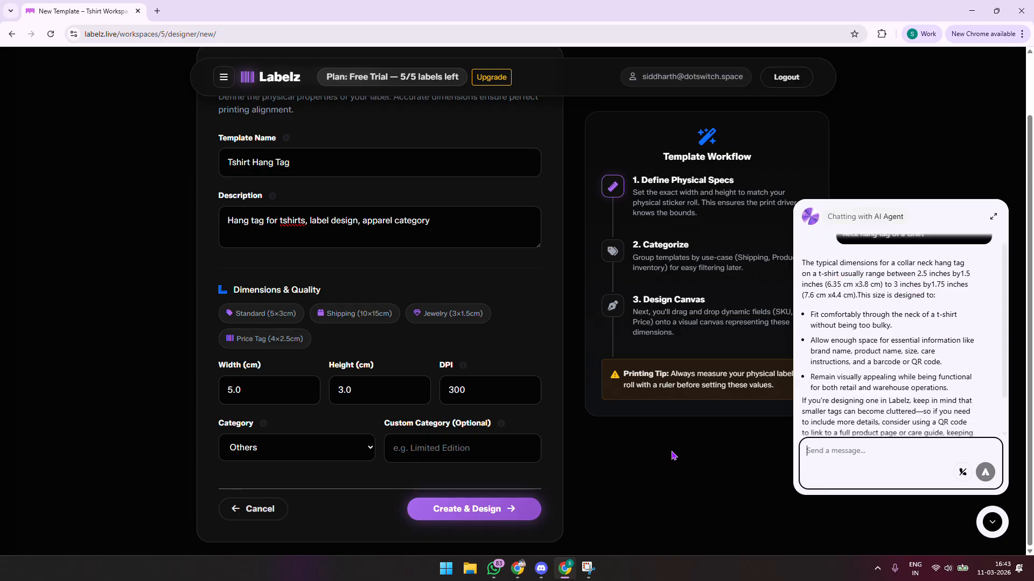
{"action": "scroll", "coordinate": [867, 323], "scroll_direction": "up", "scroll_amount": 1}
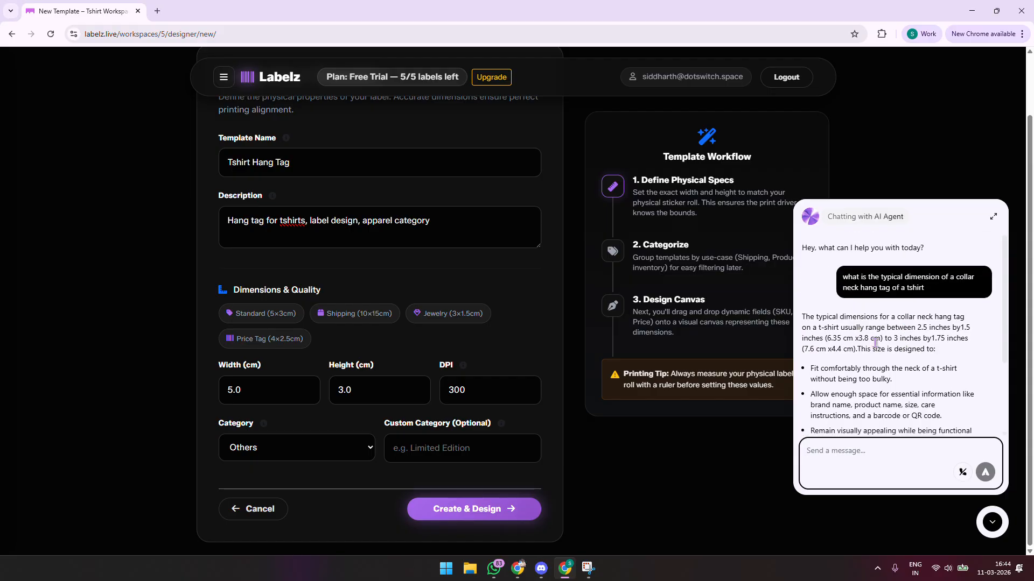
Enter width 6.35 and height 3.8 cm, close the AI chat, and check the 300 DPI
{"action": "left_click_drag", "start_coordinate": [300, 391], "coordinate": [75, 404]}
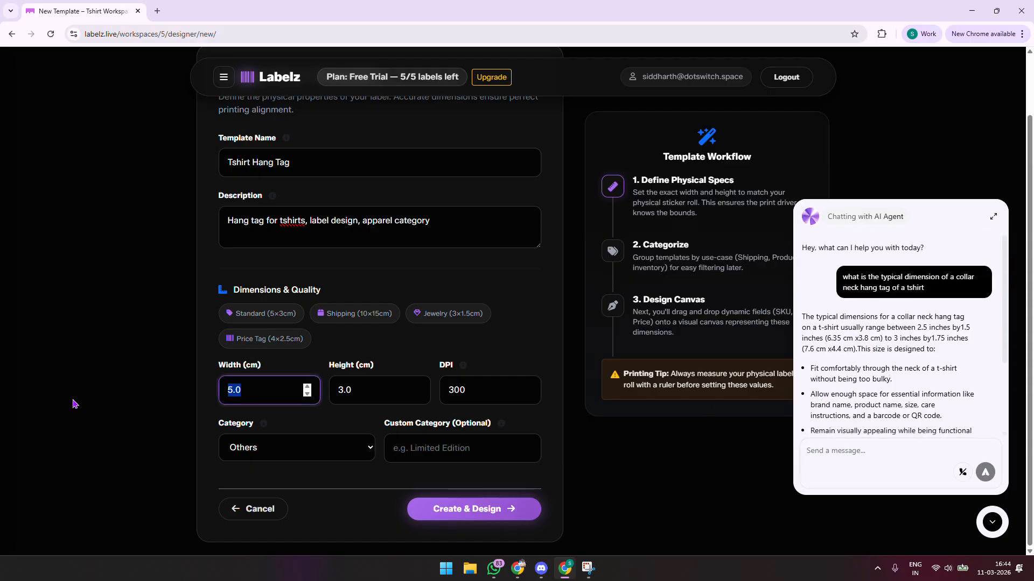
{"action": "type", "text": "6.35"}
{"action": "key", "text": "Tab"}
{"action": "type", "text": "3."}
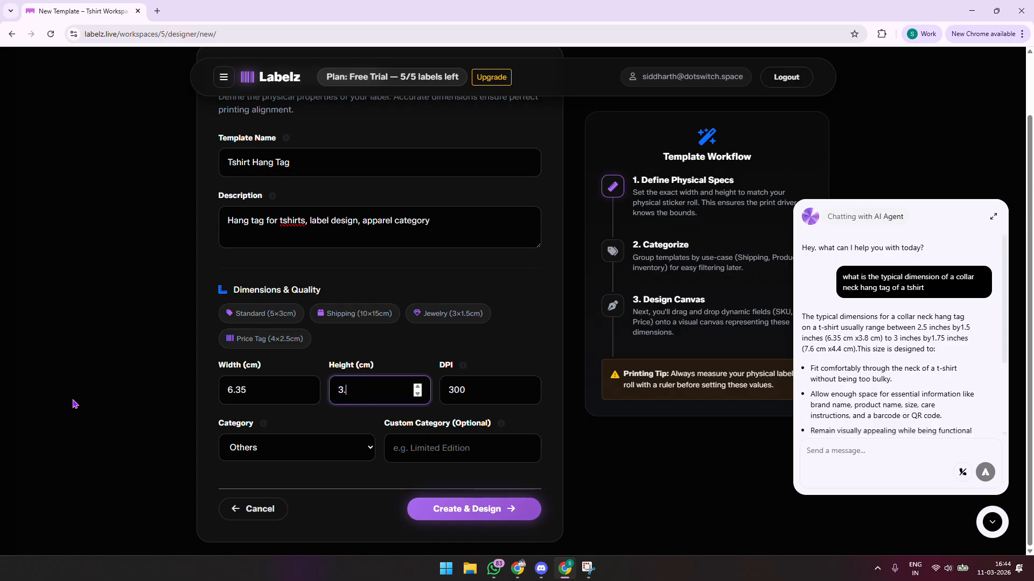
{"action": "type", "text": "8"}
{"action": "left_click", "coordinate": [496, 381]}
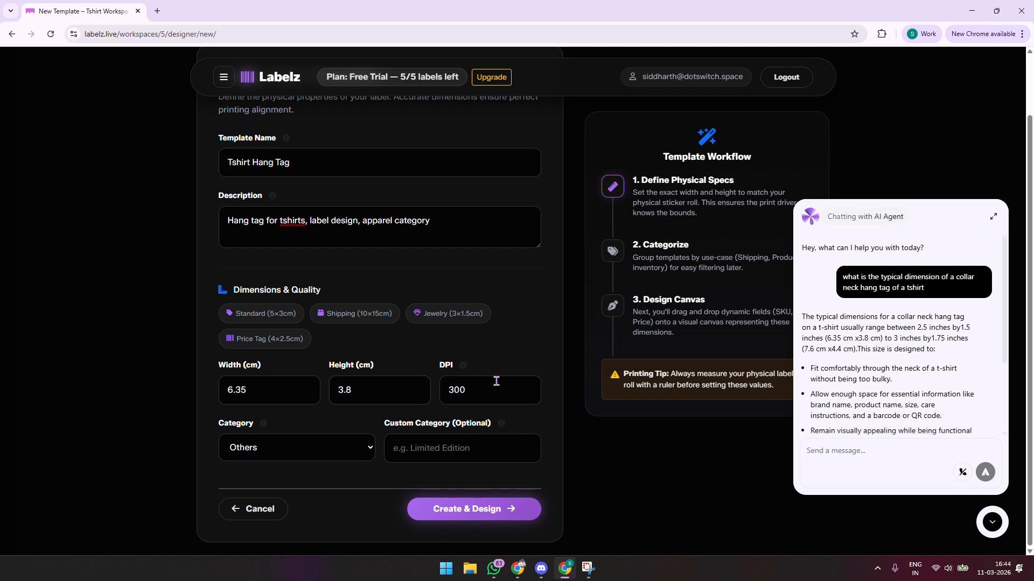
{"action": "left_click", "coordinate": [994, 223]}
{"action": "left_click", "coordinate": [990, 530]}
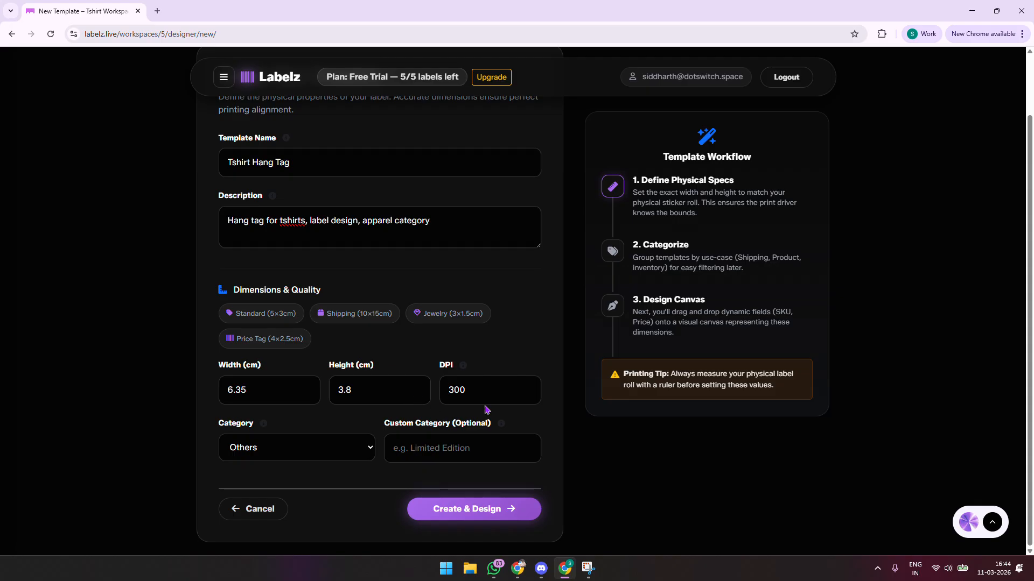
{"action": "left_click", "coordinate": [484, 387]}
{"action": "mouse_move", "coordinate": [465, 371]}
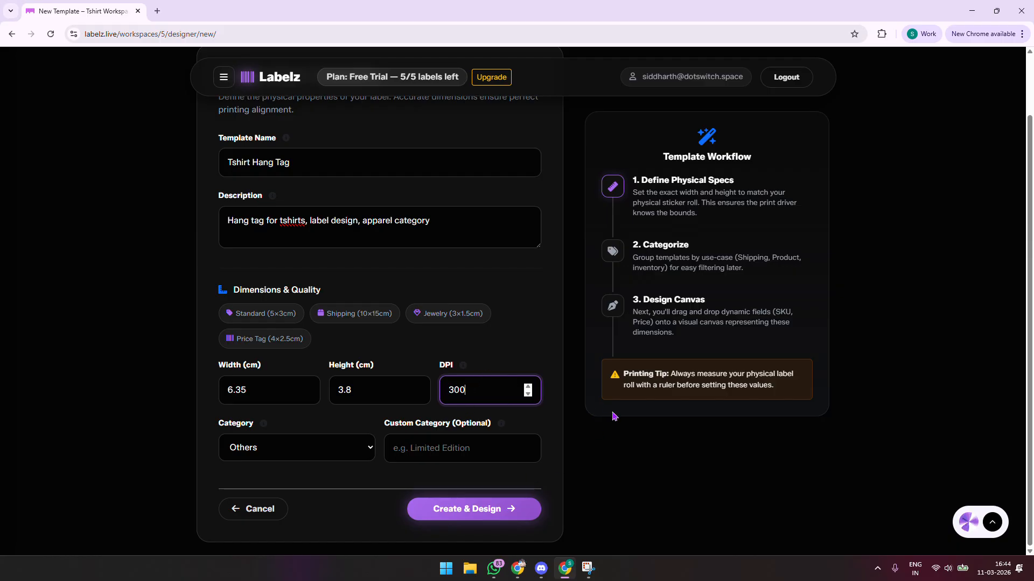
Choose the Apparel category, trim the width to 6.3 cm, and create the template's design canvas
{"action": "left_click", "coordinate": [328, 449]}
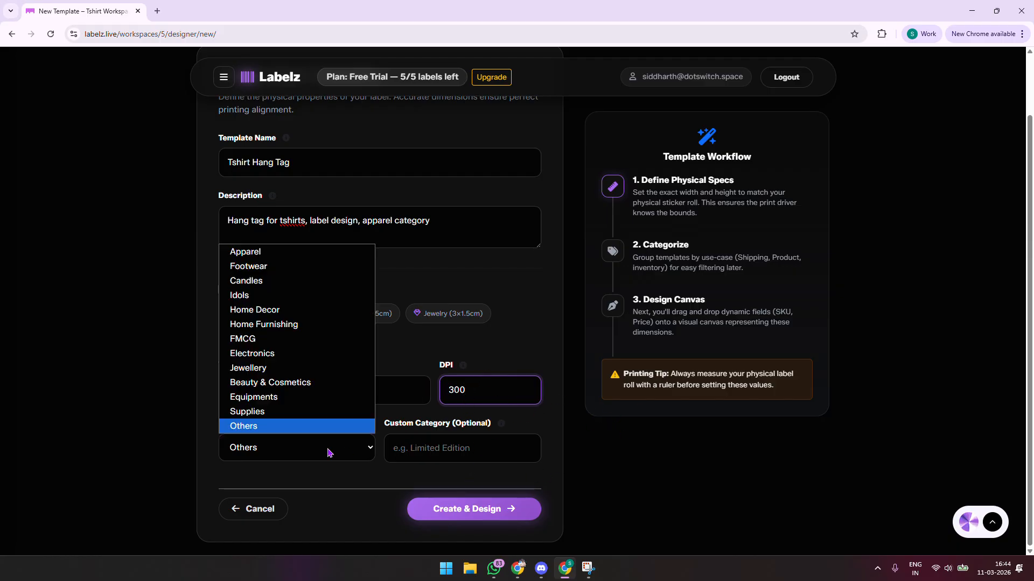
{"action": "left_click", "coordinate": [318, 252]}
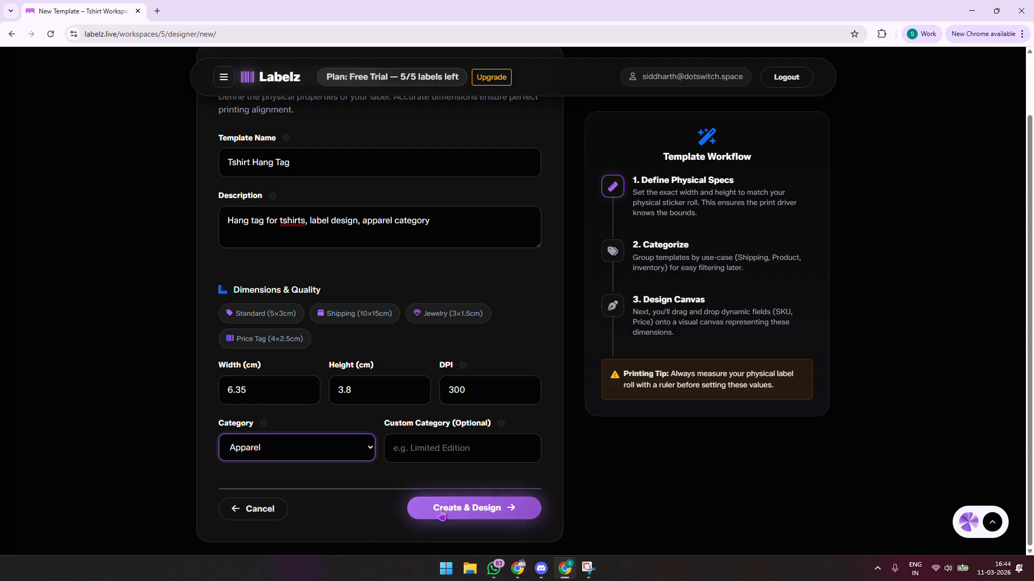
{"action": "left_click", "coordinate": [480, 508]}
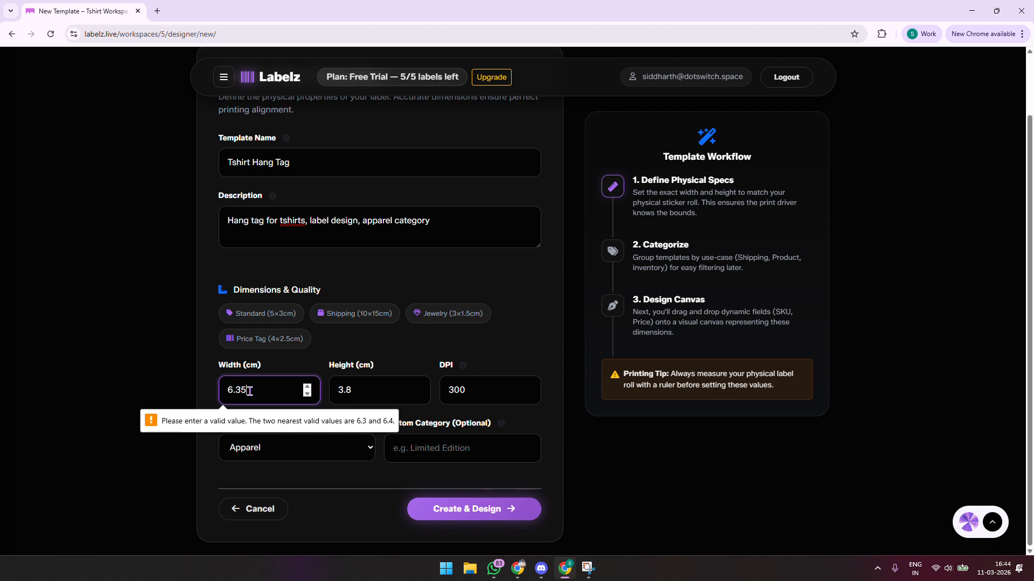
{"action": "key", "text": "BackSpace"}
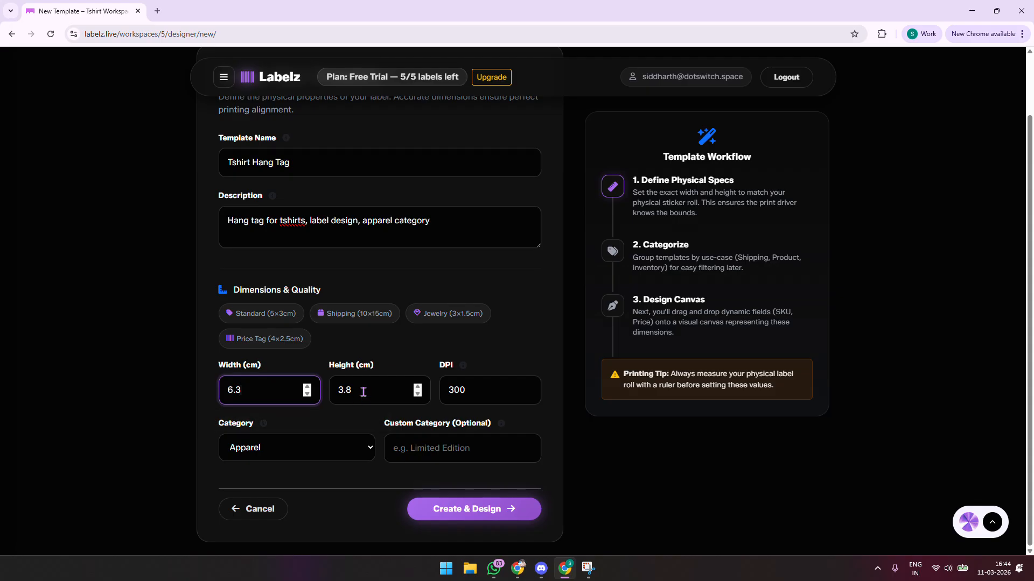
{"action": "left_click", "coordinate": [363, 390]}
{"action": "left_click", "coordinate": [511, 518]}
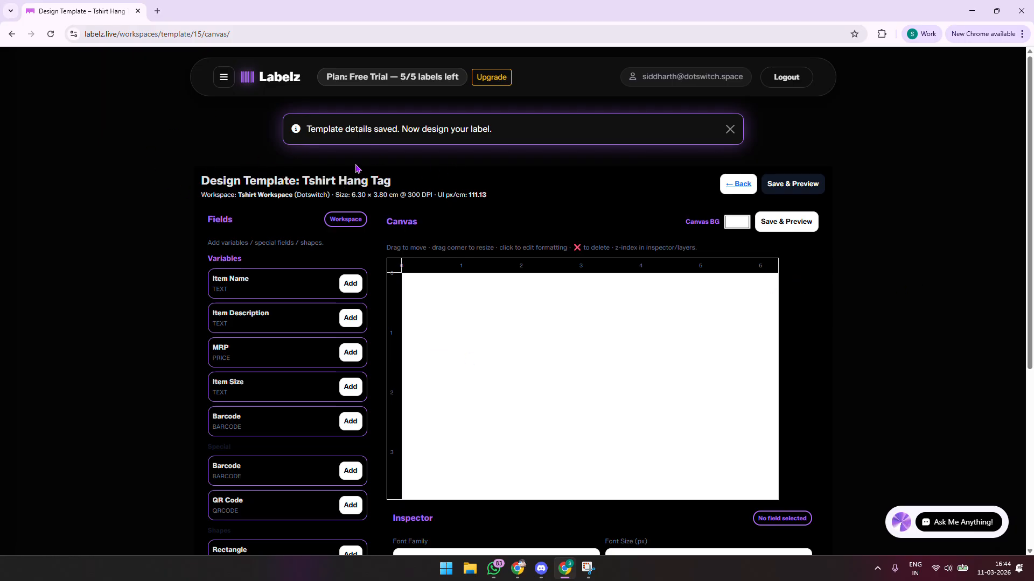
{"action": "left_click_drag", "start_coordinate": [305, 182], "coordinate": [432, 191]}
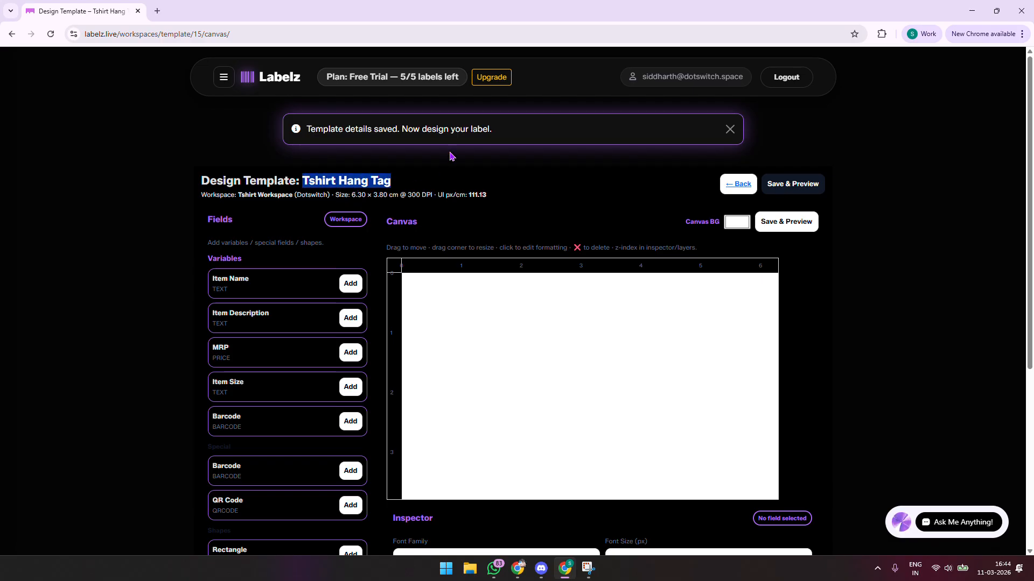
{"action": "scroll", "coordinate": [452, 151], "scroll_direction": "down", "scroll_amount": 2}
{"action": "scroll", "coordinate": [185, 275], "scroll_direction": "up", "scroll_amount": 2}
{"action": "left_click_drag", "start_coordinate": [335, 194], "coordinate": [399, 195]}
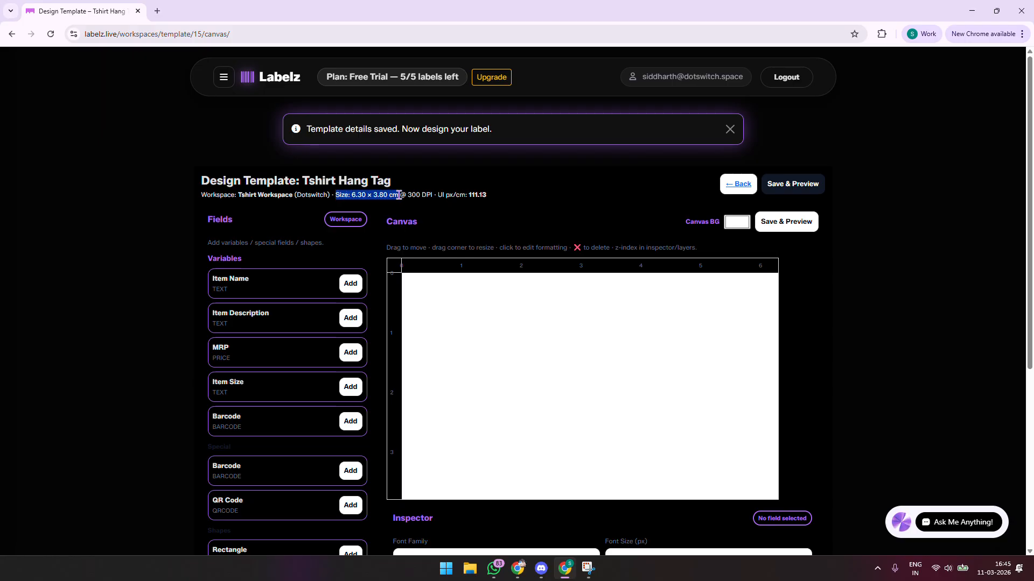
{"action": "left_click", "coordinate": [446, 194]}
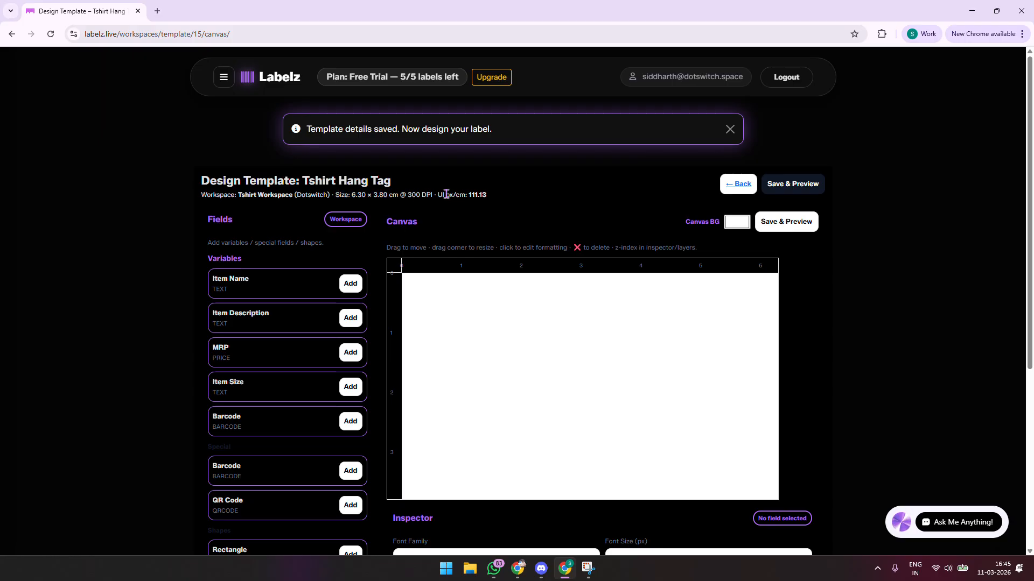
{"action": "scroll", "coordinate": [614, 180], "scroll_direction": "down", "scroll_amount": 2}
{"action": "scroll", "coordinate": [566, 214], "scroll_direction": "up", "scroll_amount": 2}
{"action": "scroll", "coordinate": [766, 291], "scroll_direction": "down", "scroll_amount": 1}
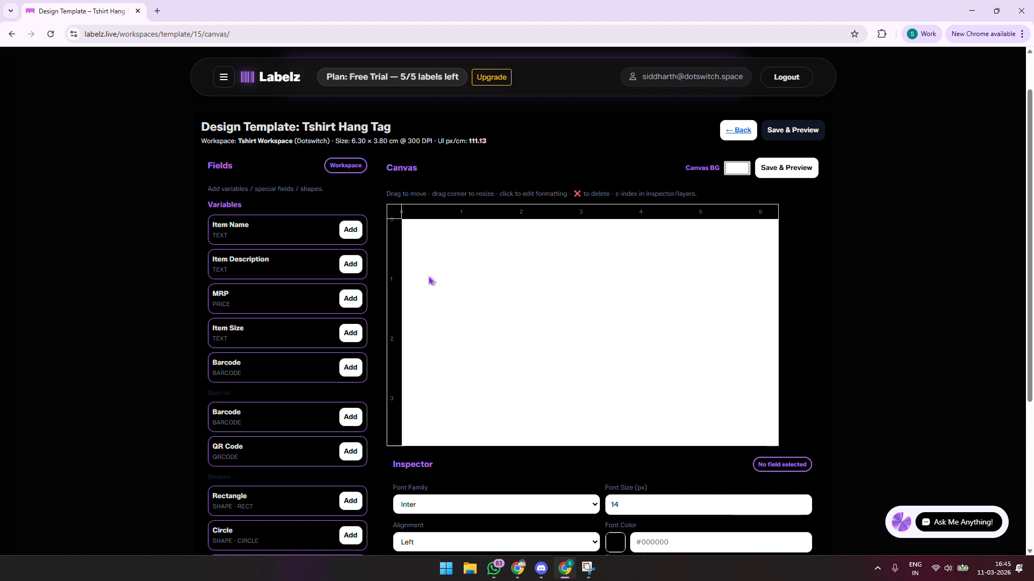
{"action": "scroll", "coordinate": [429, 269], "scroll_direction": "down", "scroll_amount": 3}
{"action": "scroll", "coordinate": [429, 258], "scroll_direction": "up", "scroll_amount": 3}
{"action": "scroll", "coordinate": [393, 251], "scroll_direction": "down", "scroll_amount": 4}
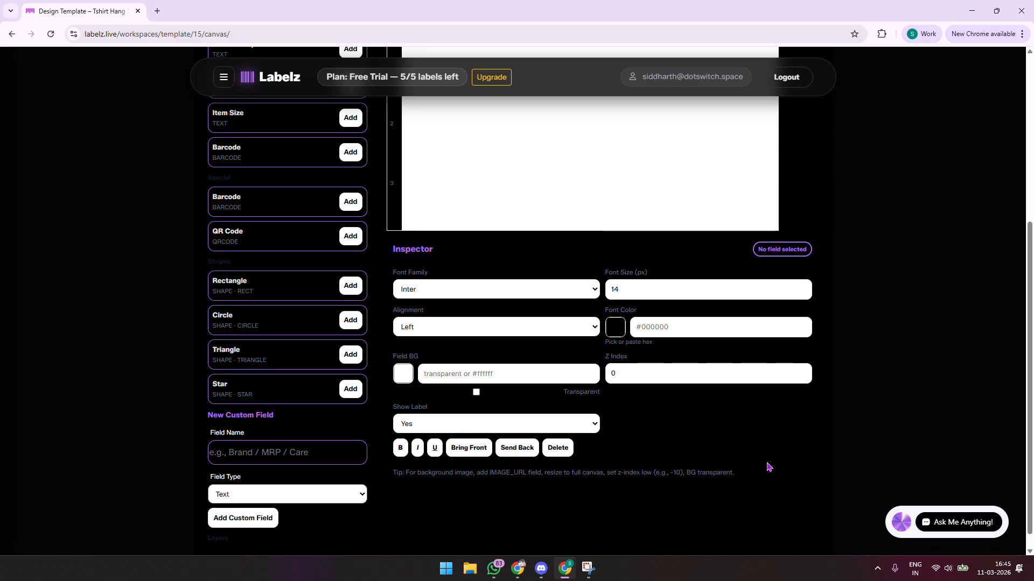
{"action": "scroll", "coordinate": [356, 265], "scroll_direction": "up", "scroll_amount": 2}
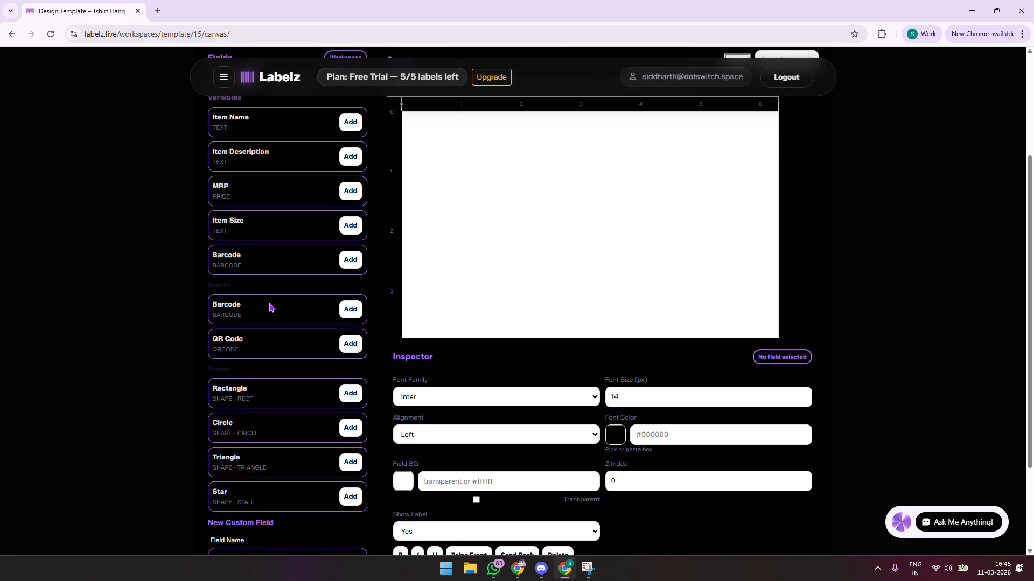
{"action": "scroll", "coordinate": [299, 283], "scroll_direction": "down", "scroll_amount": 2}
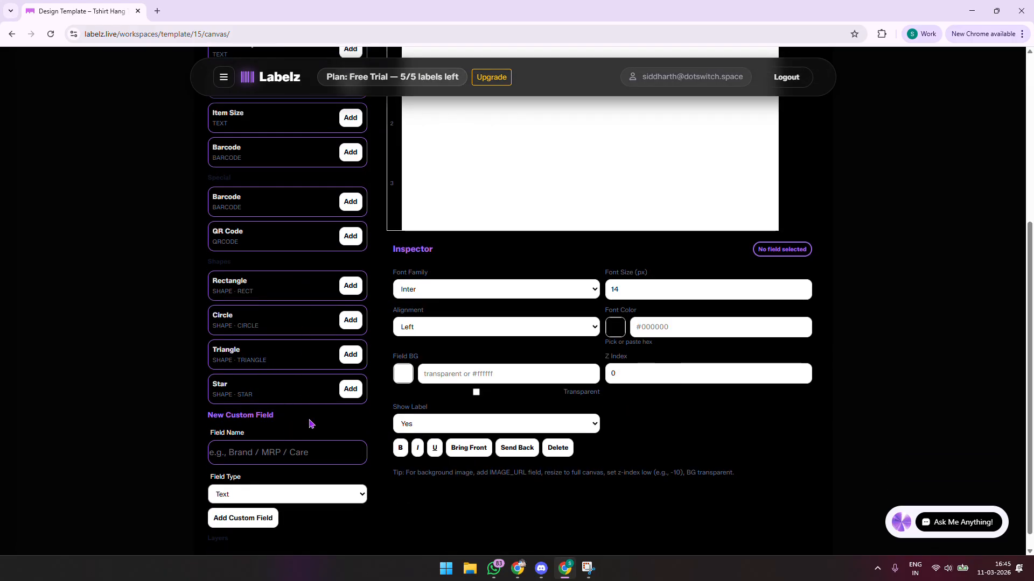
{"action": "scroll", "coordinate": [285, 266], "scroll_direction": "up", "scroll_amount": 1}
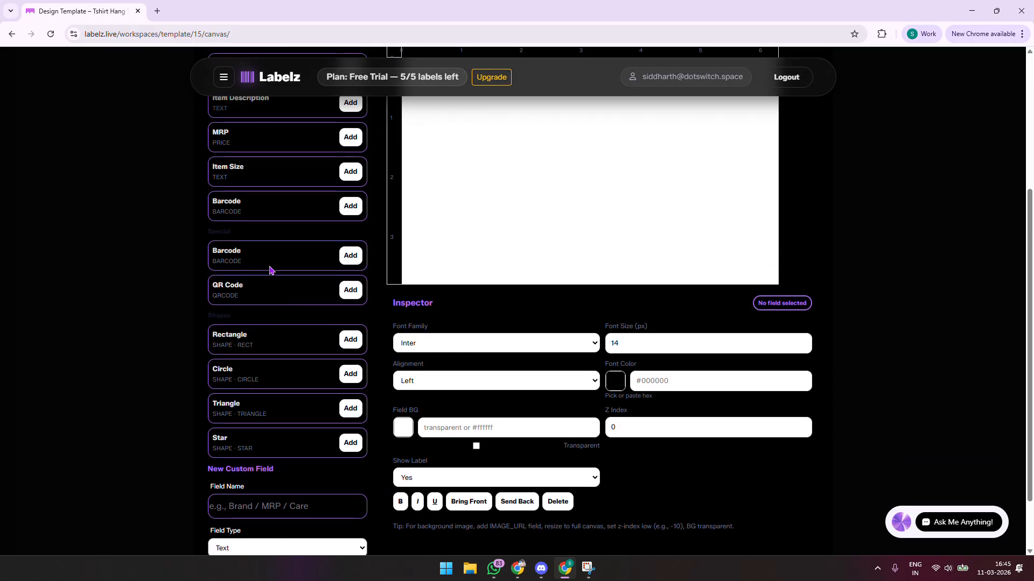
{"action": "scroll", "coordinate": [326, 269], "scroll_direction": "down", "scroll_amount": 2}
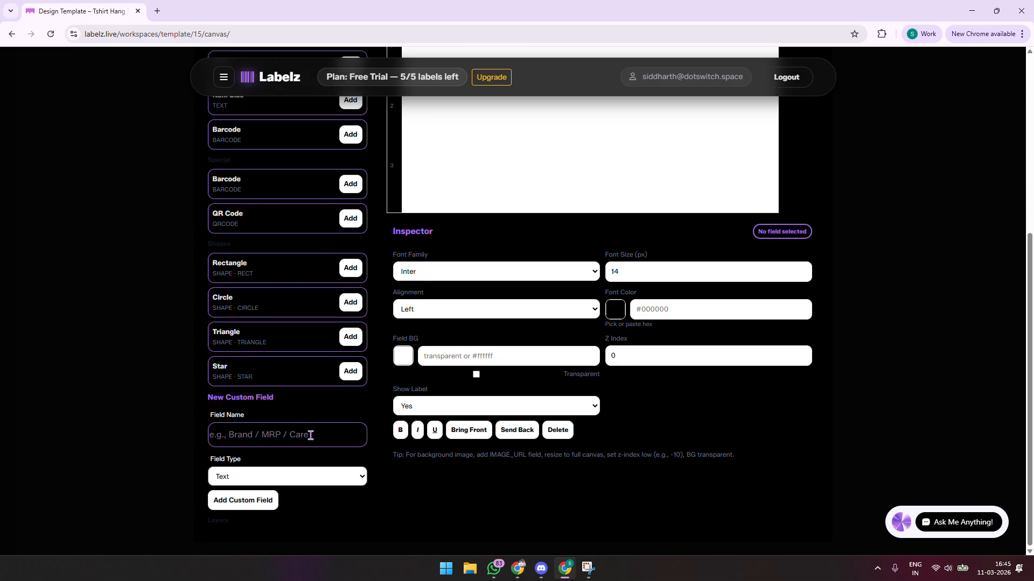
{"action": "scroll", "coordinate": [348, 415], "scroll_direction": "up", "scroll_amount": 2}
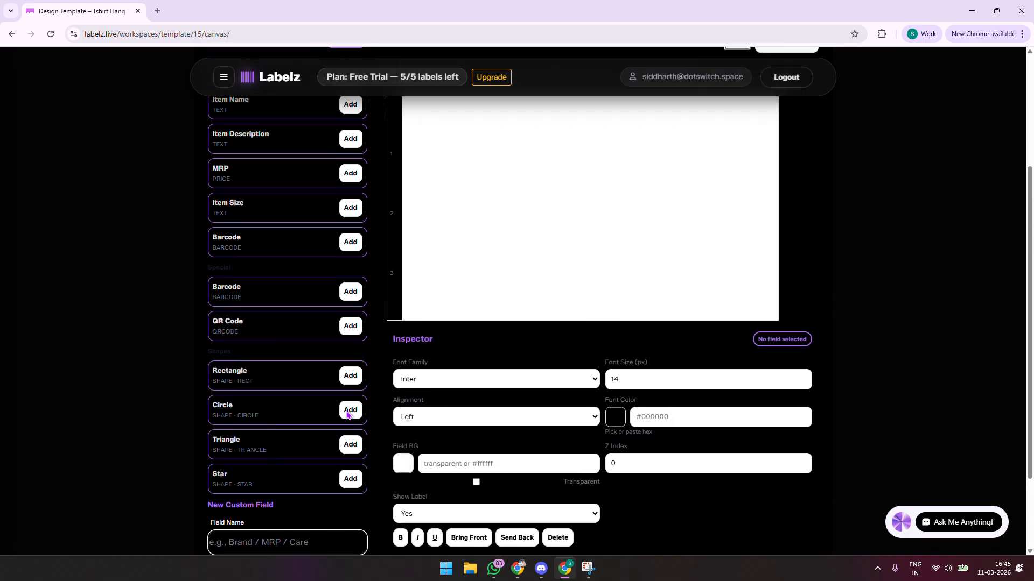
{"action": "scroll", "coordinate": [427, 392], "scroll_direction": "down", "scroll_amount": 2}
{"action": "scroll", "coordinate": [440, 374], "scroll_direction": "up", "scroll_amount": 5}
{"action": "scroll", "coordinate": [618, 275], "scroll_direction": "down", "scroll_amount": 5}
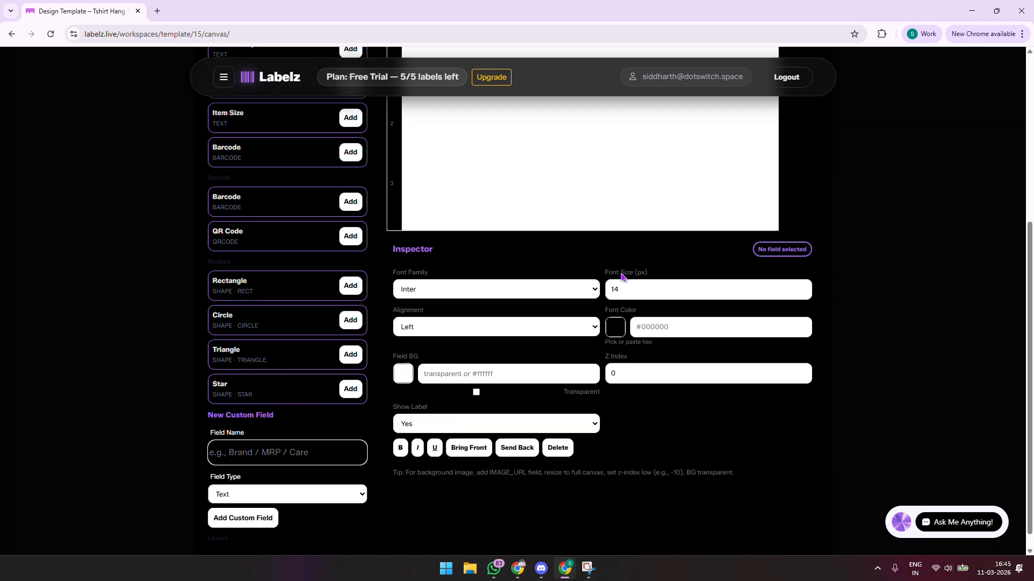
{"action": "scroll", "coordinate": [476, 171], "scroll_direction": "up", "scroll_amount": 5}
{"action": "scroll", "coordinate": [764, 227], "scroll_direction": "down", "scroll_amount": 5}
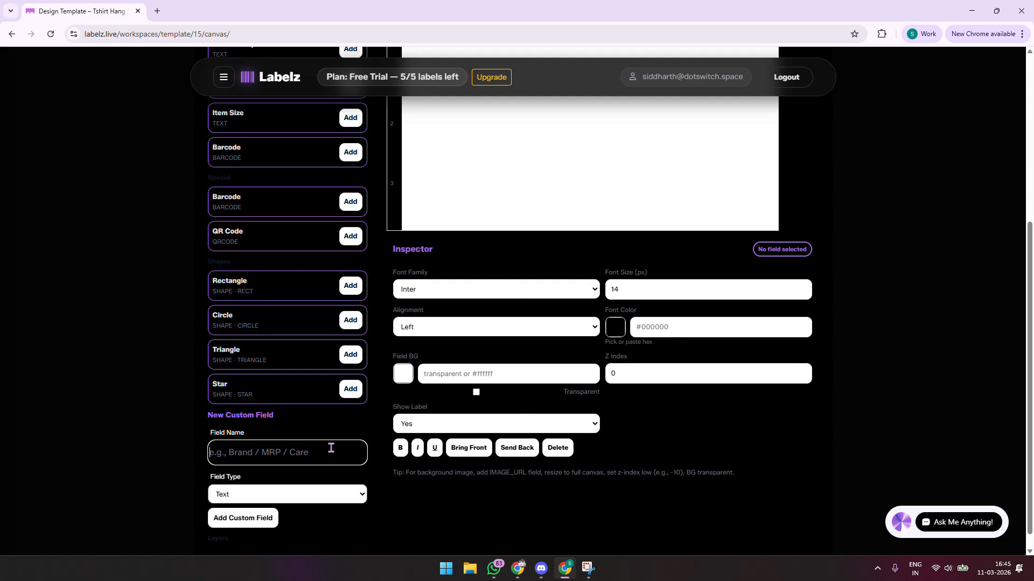
{"action": "scroll", "coordinate": [551, 286], "scroll_direction": "up", "scroll_amount": 5}
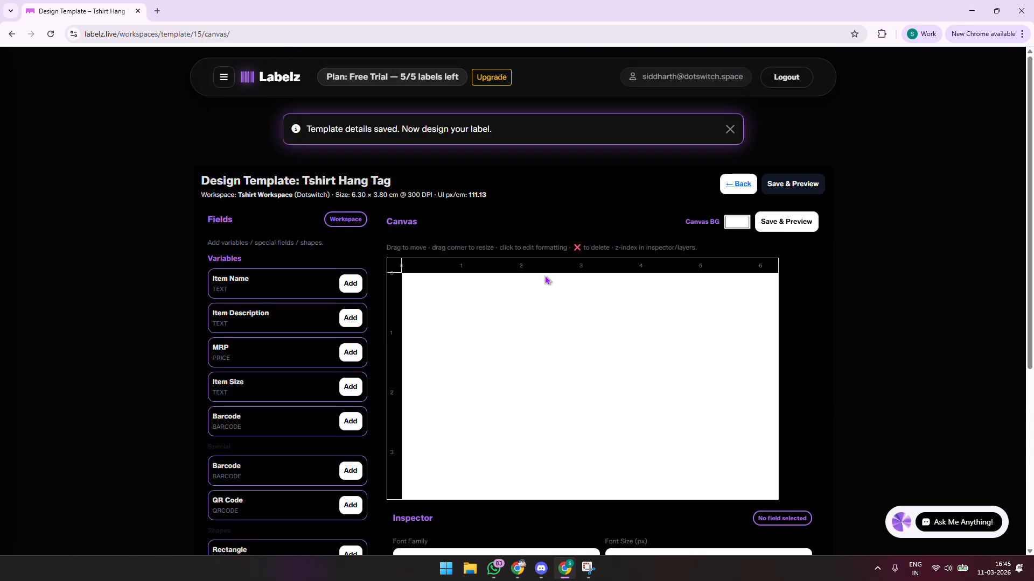
Add Item Name, Item Description and MRP fields, placing a narrower MRP beside Item Name
{"action": "left_click", "coordinate": [351, 284]}
{"action": "left_click_drag", "start_coordinate": [475, 306], "coordinate": [581, 415]}
{"action": "left_click", "coordinate": [350, 317]}
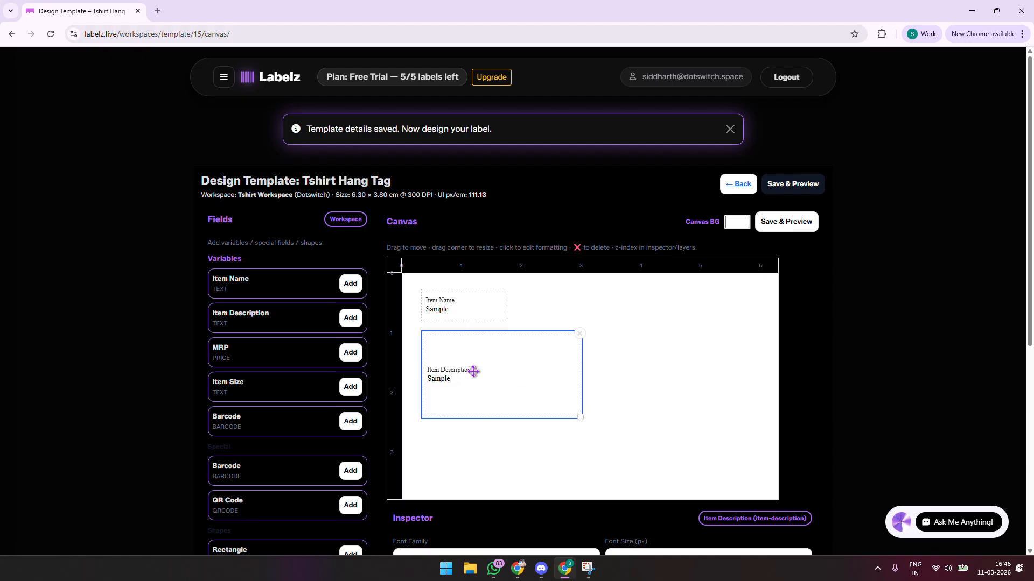
{"action": "scroll", "coordinate": [479, 355], "scroll_direction": "down", "scroll_amount": 2}
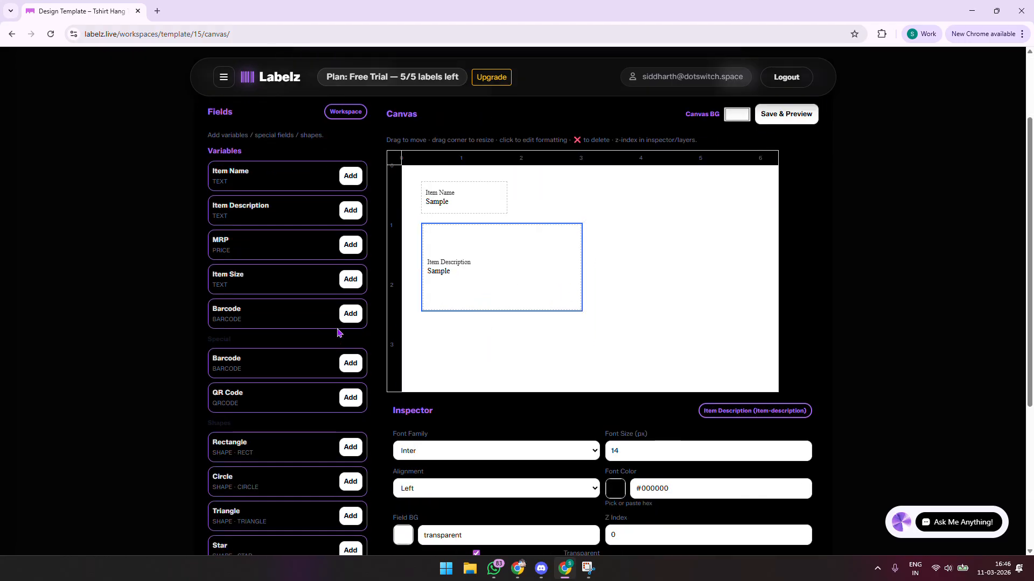
{"action": "left_click", "coordinate": [351, 245]}
{"action": "left_click_drag", "start_coordinate": [440, 180], "coordinate": [552, 192]}
{"action": "left_click_drag", "start_coordinate": [604, 213], "coordinate": [579, 212]}
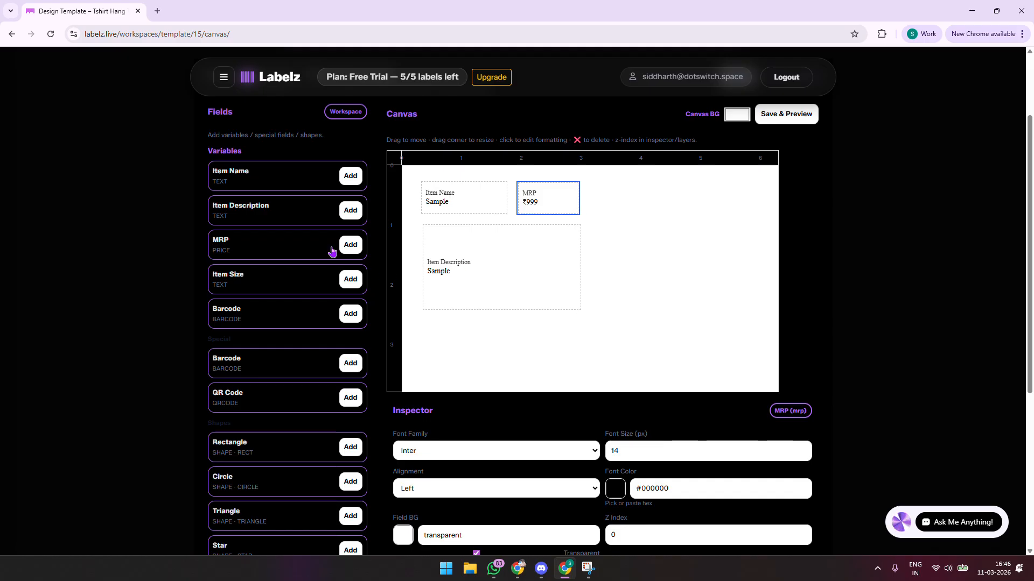
{"action": "scroll", "coordinate": [280, 287], "scroll_direction": "down", "scroll_amount": 2}
{"action": "scroll", "coordinate": [298, 300], "scroll_direction": "up", "scroll_amount": 2}
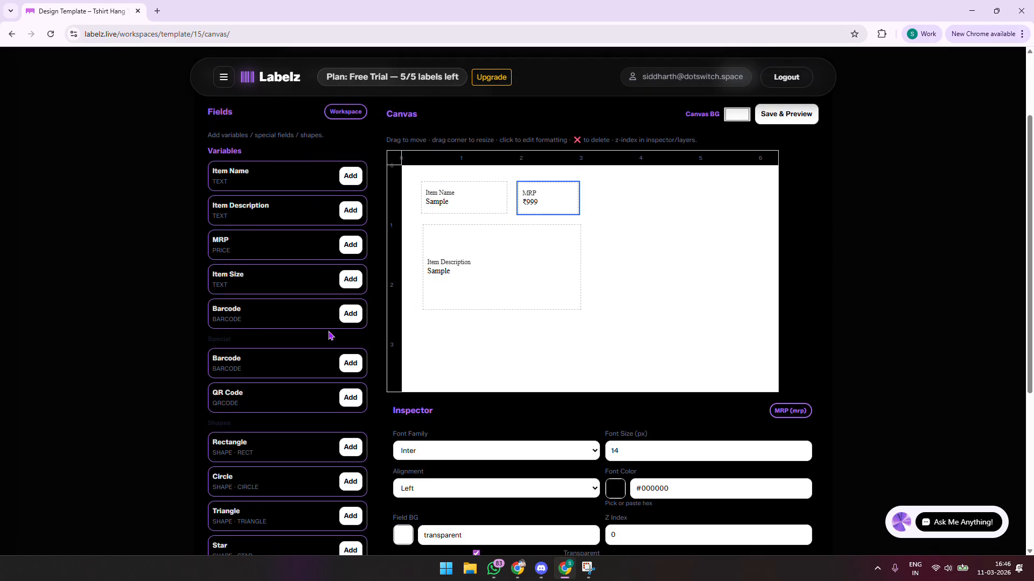
{"action": "scroll", "coordinate": [313, 357], "scroll_direction": "down", "scroll_amount": 4}
Create a custom Image URL field named Image and place and resize it on the canvas
{"action": "left_click", "coordinate": [301, 397]}
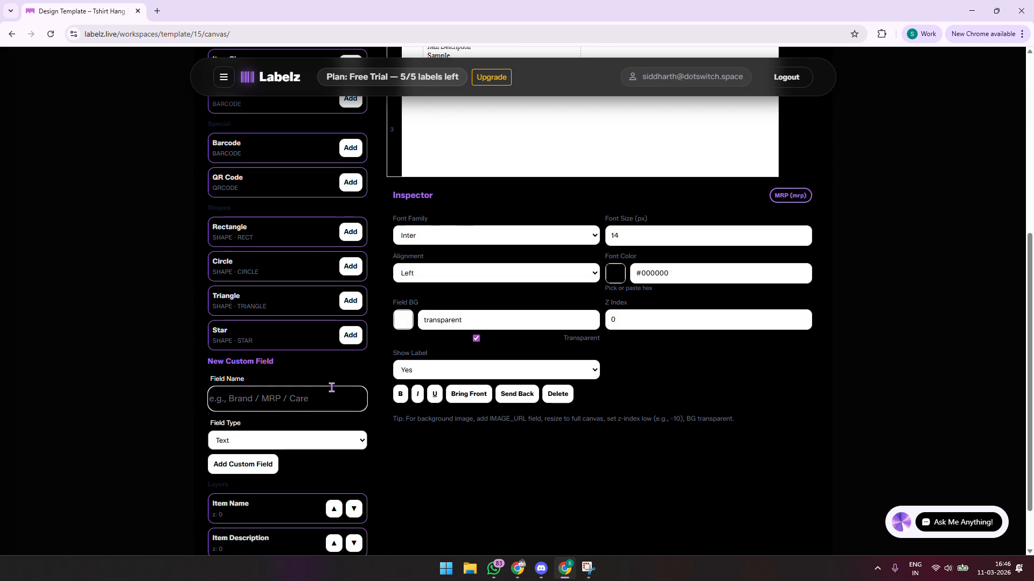
{"action": "key", "text": "Caps_Lock"}
{"action": "type", "text": "I"}
{"action": "key", "text": "Caps_Lock"}
{"action": "type", "text": "mage"}
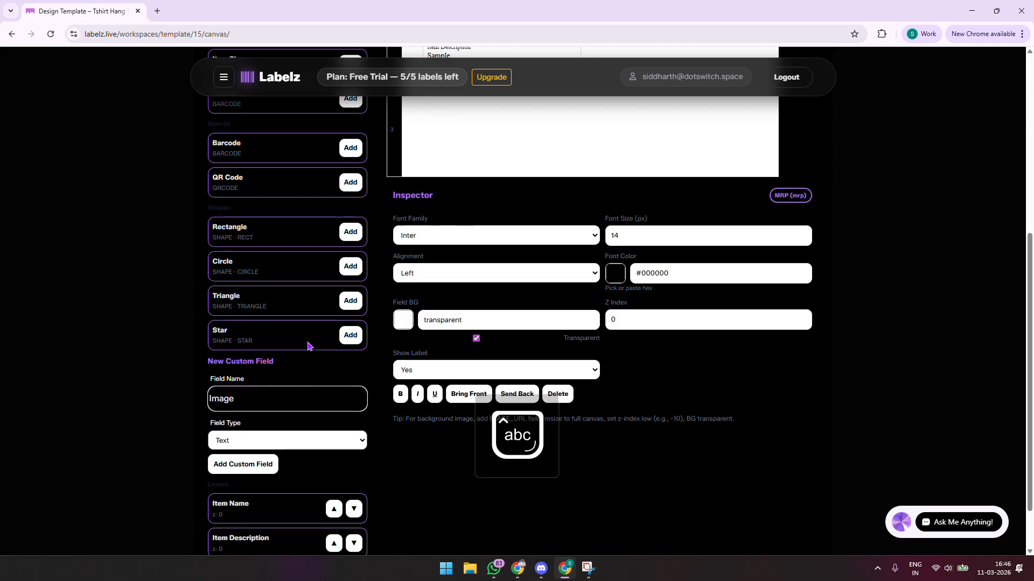
{"action": "left_click", "coordinate": [289, 440]}
{"action": "left_click", "coordinate": [242, 467]}
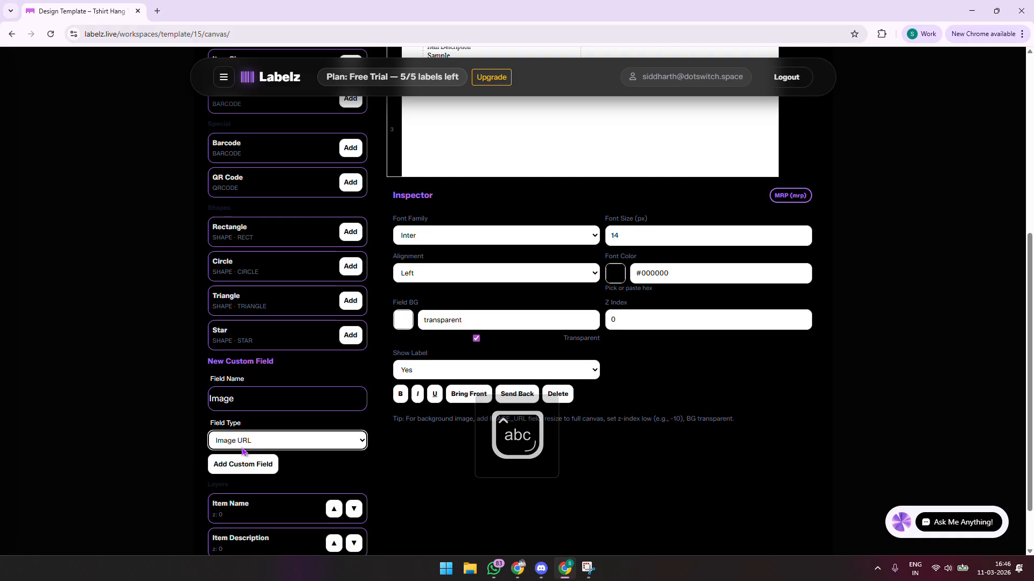
{"action": "left_click", "coordinate": [238, 466]}
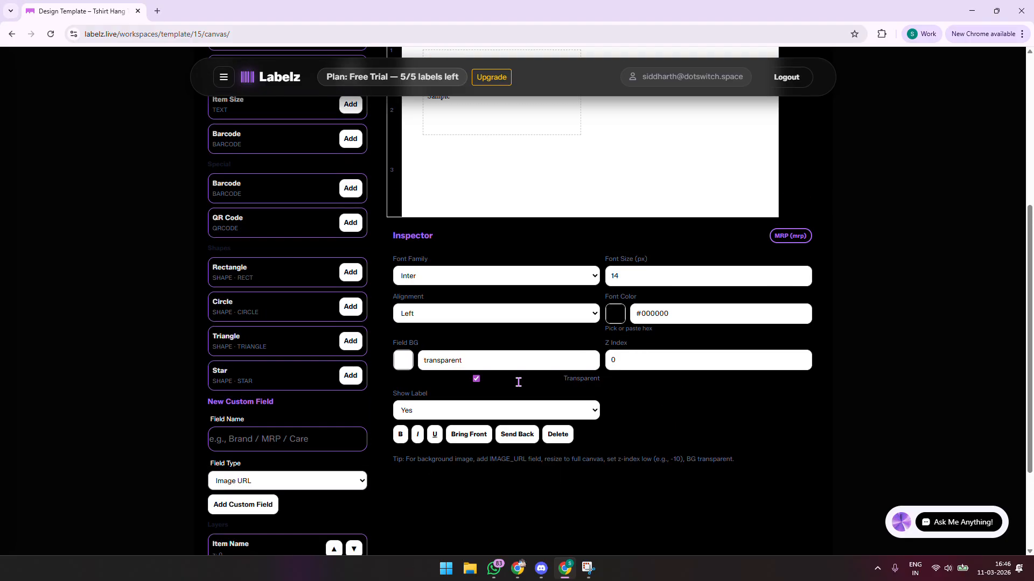
{"action": "scroll", "coordinate": [518, 382], "scroll_direction": "up", "scroll_amount": 4}
{"action": "left_click_drag", "start_coordinate": [440, 247], "coordinate": [759, 425]}
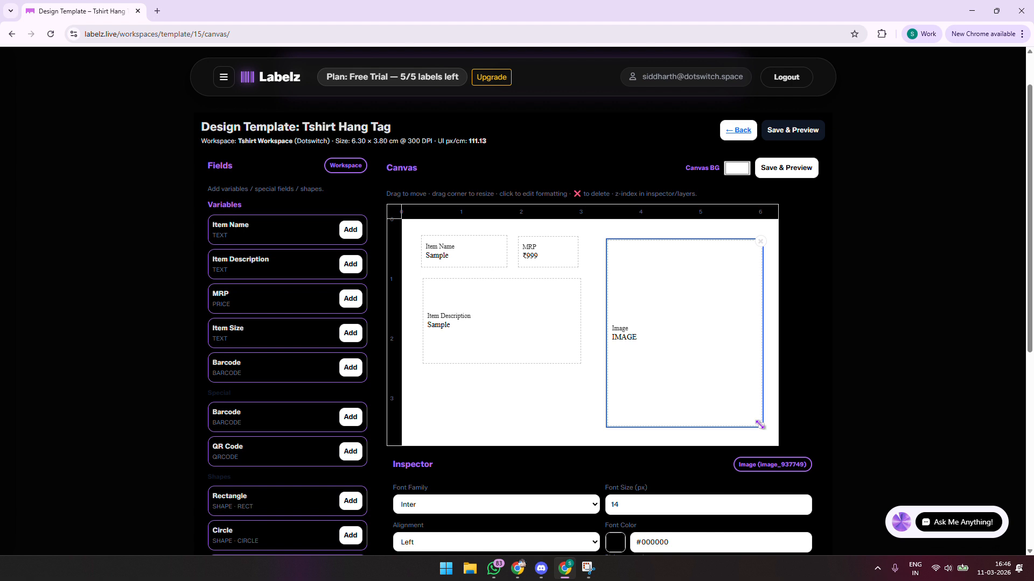
{"action": "left_click_drag", "start_coordinate": [662, 281], "coordinate": [658, 282]}
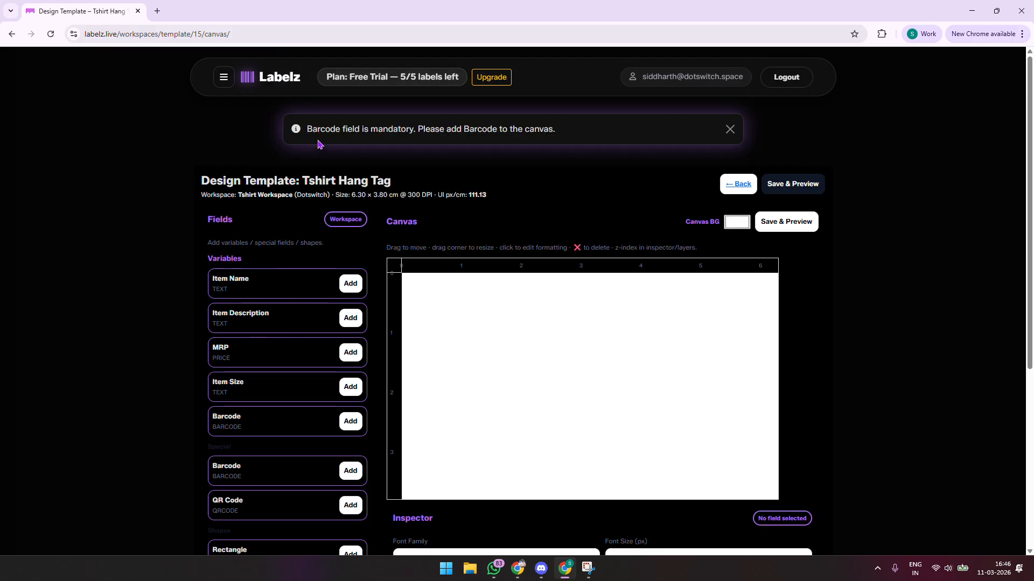
Re-add Item Name, an enlarged Item Description below it, and a narrower MRP to its right
{"action": "left_click_drag", "start_coordinate": [309, 129], "coordinate": [562, 133]}
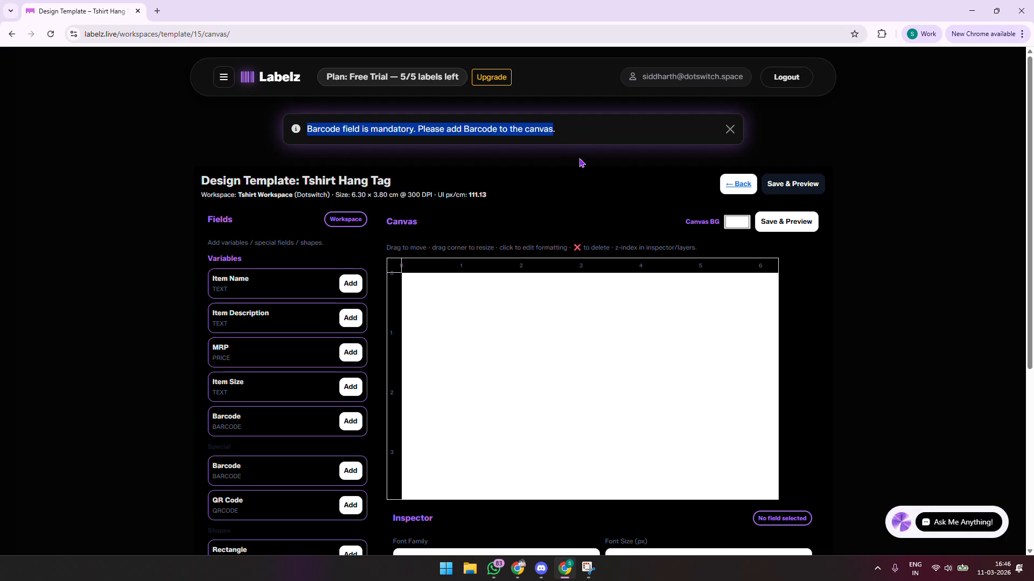
{"action": "scroll", "coordinate": [577, 194], "scroll_direction": "down", "scroll_amount": 4}
{"action": "scroll", "coordinate": [676, 189], "scroll_direction": "up", "scroll_amount": 3}
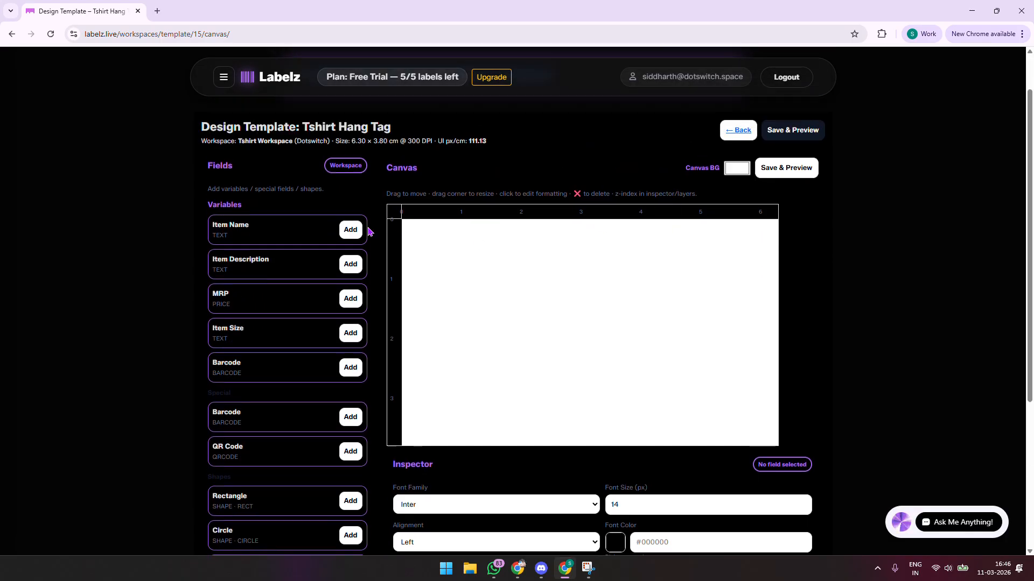
{"action": "left_click", "coordinate": [350, 229]}
{"action": "left_click_drag", "start_coordinate": [446, 249], "coordinate": [440, 295]}
{"action": "left_click", "coordinate": [350, 264]}
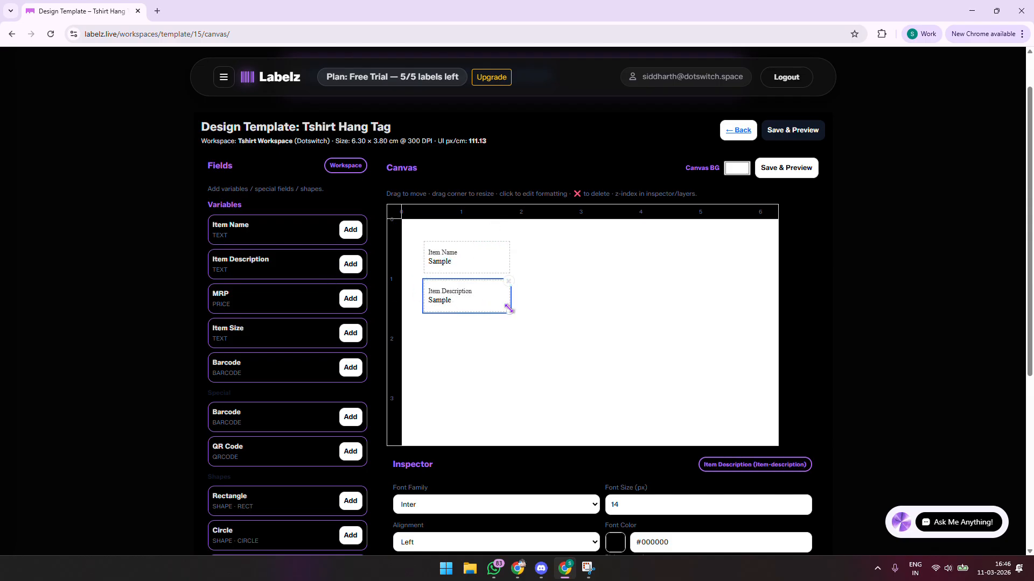
{"action": "left_click_drag", "start_coordinate": [509, 311], "coordinate": [581, 362]}
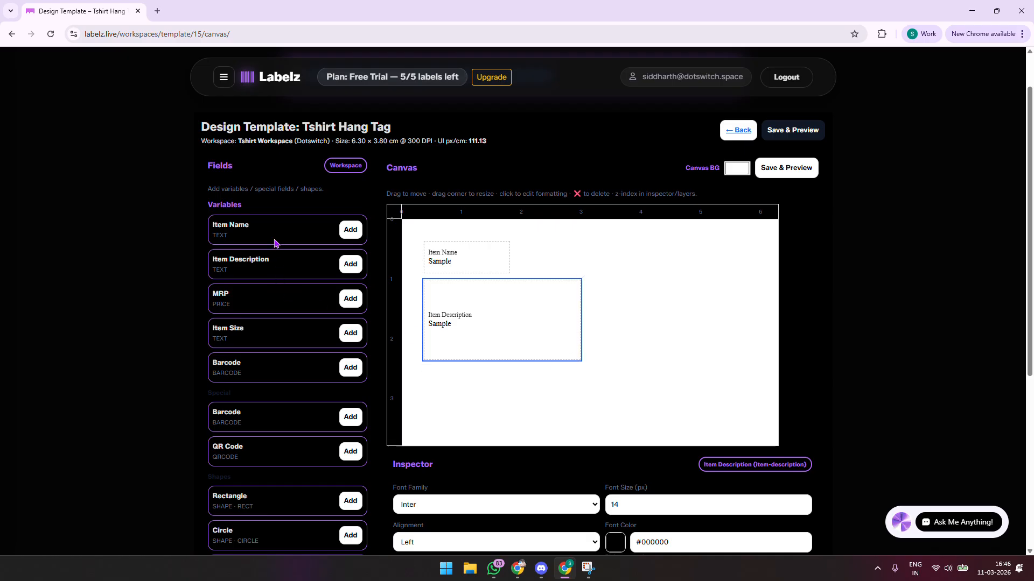
{"action": "left_click", "coordinate": [349, 298]}
{"action": "left_click_drag", "start_coordinate": [432, 249], "coordinate": [544, 265]}
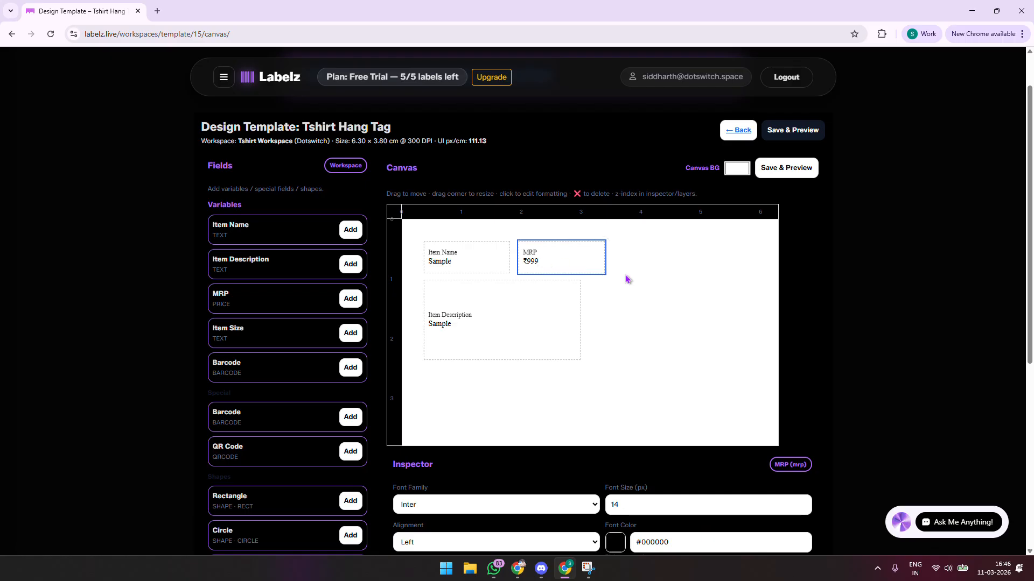
{"action": "left_click_drag", "start_coordinate": [604, 278], "coordinate": [578, 274]}
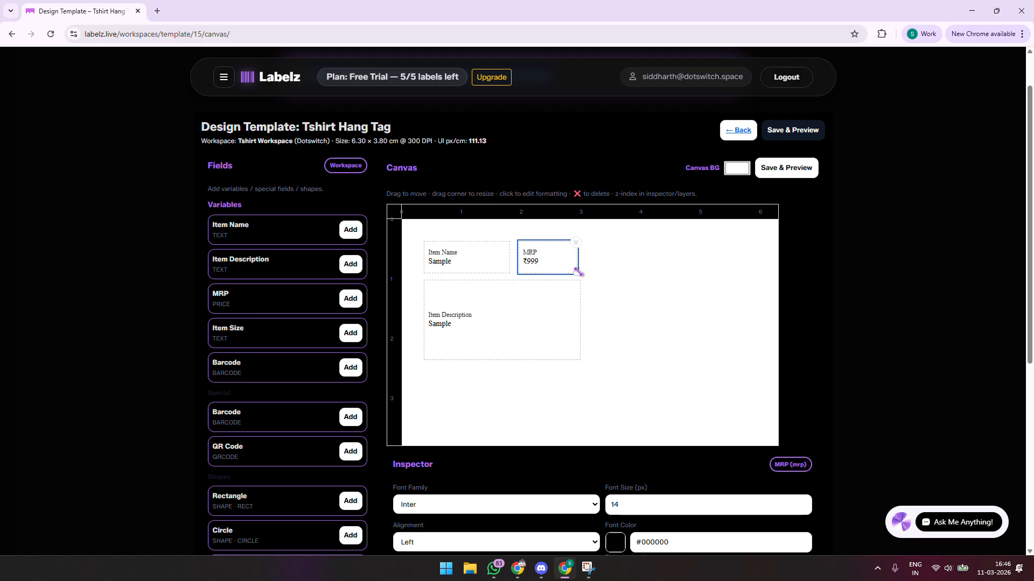
Add a Barcode field below Item Description and enlarge it
{"action": "scroll", "coordinate": [302, 366], "scroll_direction": "down", "scroll_amount": 3}
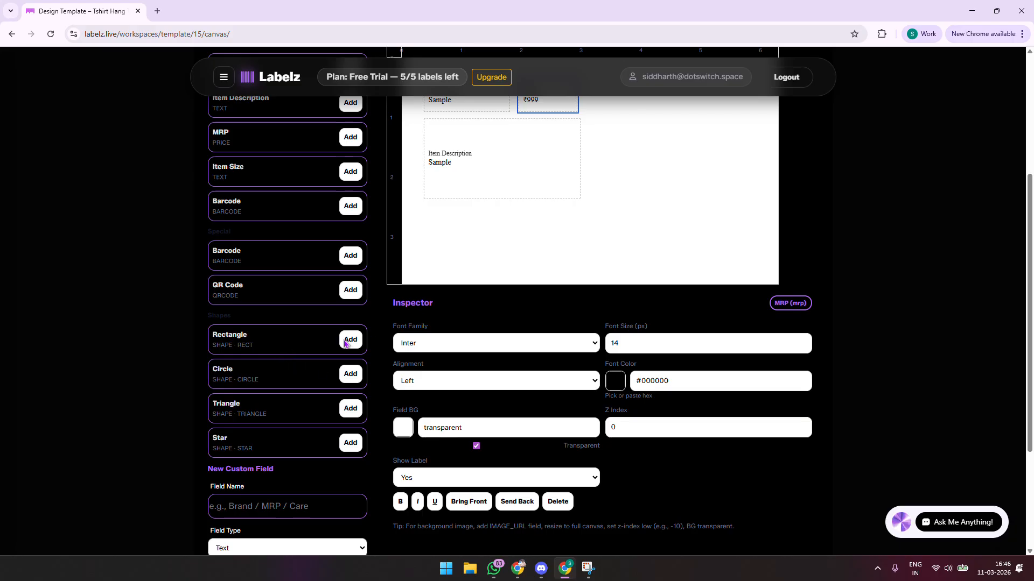
{"action": "left_click", "coordinate": [350, 250]}
{"action": "scroll", "coordinate": [445, 262], "scroll_direction": "up", "scroll_amount": 4}
{"action": "left_click_drag", "start_coordinate": [448, 312], "coordinate": [461, 455]}
{"action": "left_click_drag", "start_coordinate": [567, 469], "coordinate": [582, 490]}
{"action": "scroll", "coordinate": [641, 379], "scroll_direction": "down", "scroll_amount": 2}
{"action": "scroll", "coordinate": [641, 380], "scroll_direction": "down", "scroll_amount": 4}
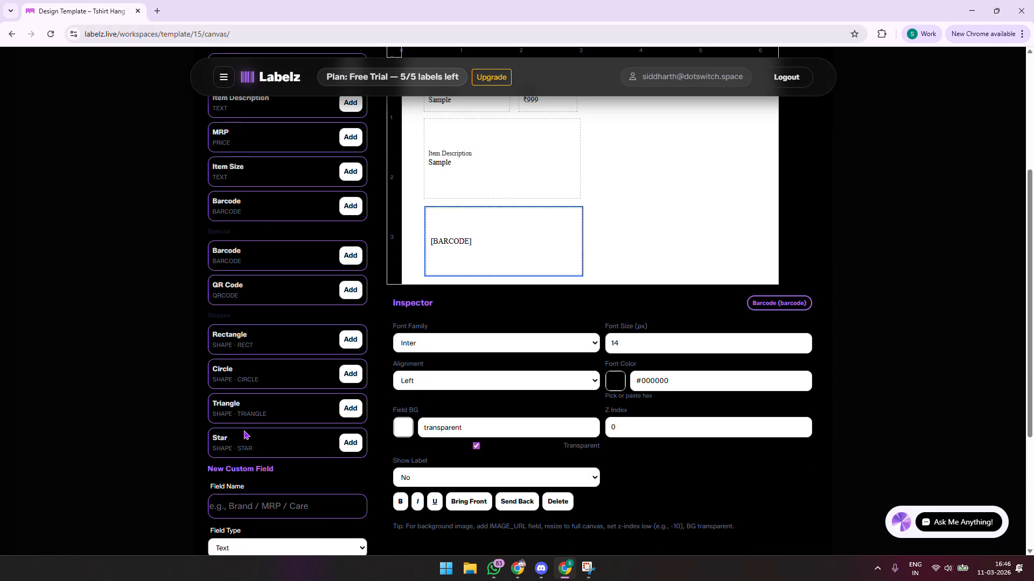
Create the custom Image URL field 'Image' and move it to the right of MRP
{"action": "left_click", "coordinate": [331, 350]}
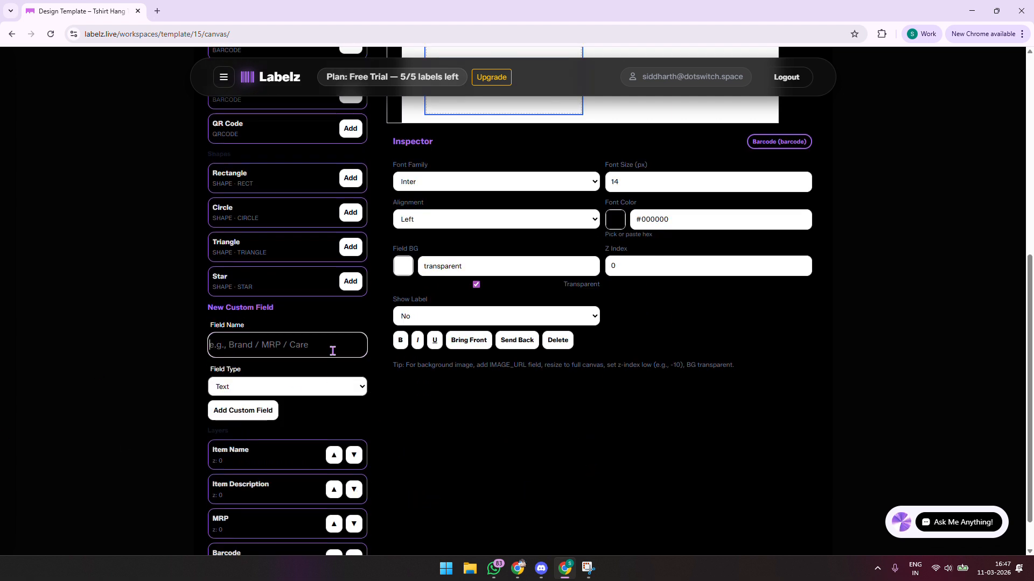
{"action": "key", "text": "i"}
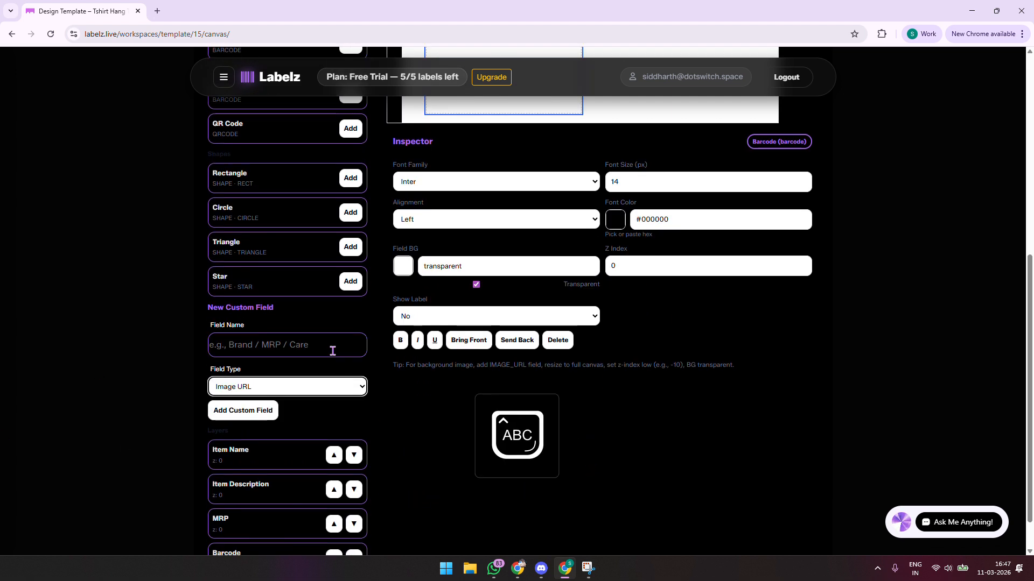
{"action": "left_click", "coordinate": [332, 351]}
{"action": "type", "text": "Image"}
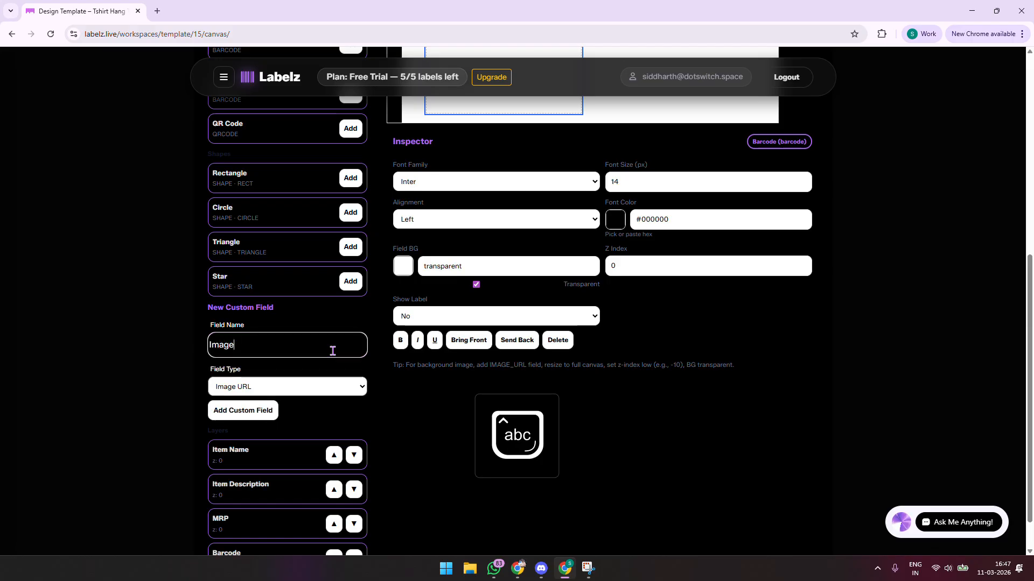
{"action": "left_click", "coordinate": [215, 411]}
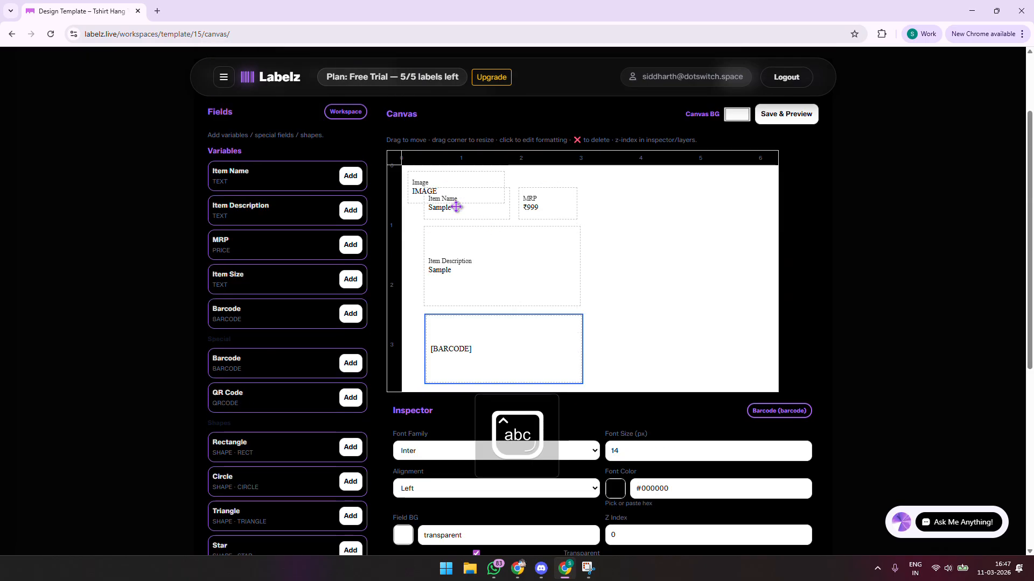
{"action": "left_click_drag", "start_coordinate": [454, 189], "coordinate": [648, 203]}
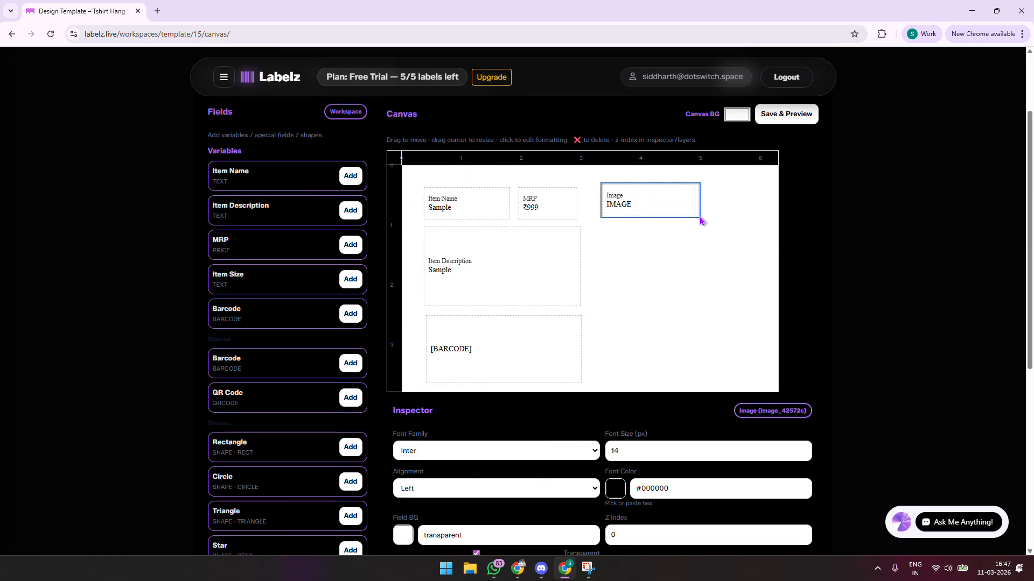
Stretch the Image box down the tag's right side, tweak MRP and barcode sizes, and save to preview
{"action": "left_click_drag", "start_coordinate": [700, 216], "coordinate": [775, 369]}
{"action": "scroll", "coordinate": [554, 203], "scroll_direction": "down", "scroll_amount": 2}
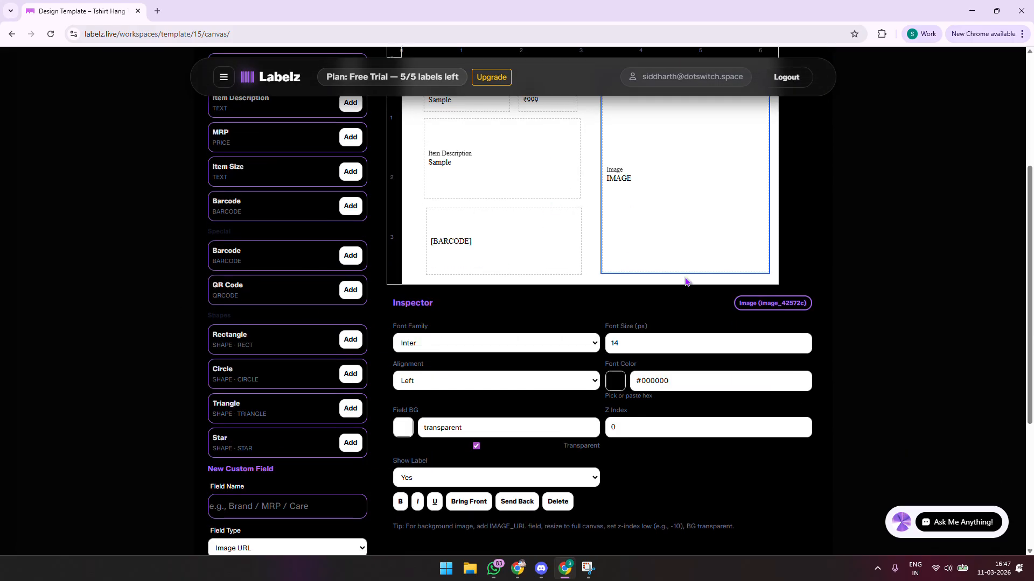
{"action": "scroll", "coordinate": [699, 269], "scroll_direction": "up", "scroll_amount": 2}
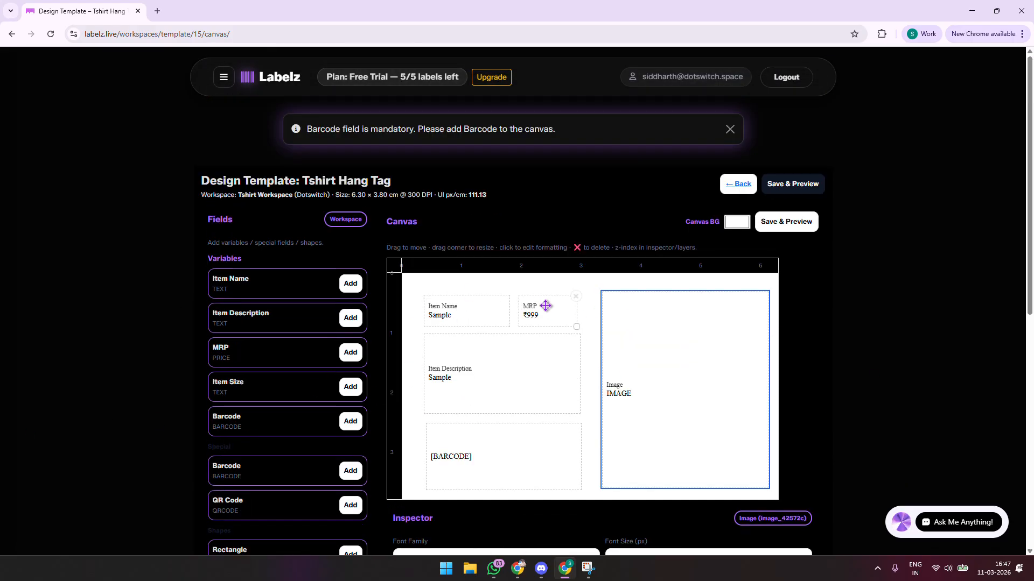
{"action": "left_click_drag", "start_coordinate": [547, 304], "coordinate": [517, 319]}
{"action": "left_click", "coordinate": [491, 316]}
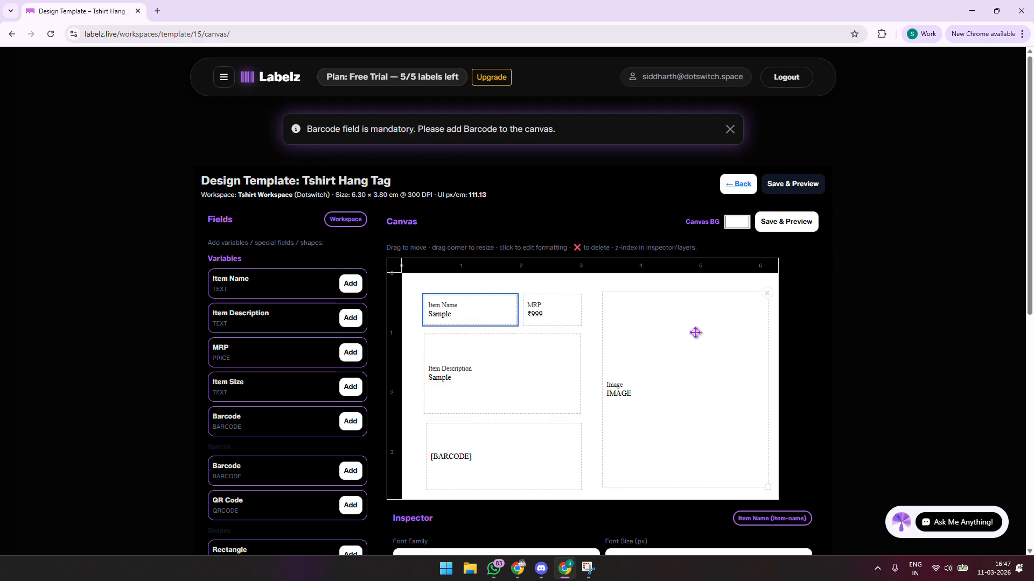
{"action": "scroll", "coordinate": [818, 317], "scroll_direction": "down", "scroll_amount": 2}
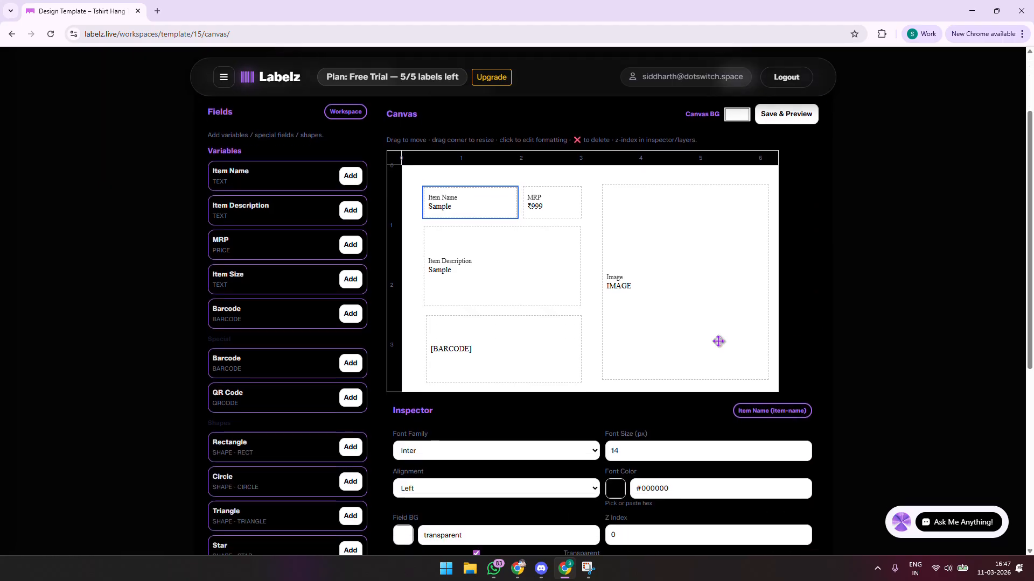
{"action": "left_click", "coordinate": [554, 349]}
{"action": "left_click_drag", "start_coordinate": [581, 381], "coordinate": [579, 376]}
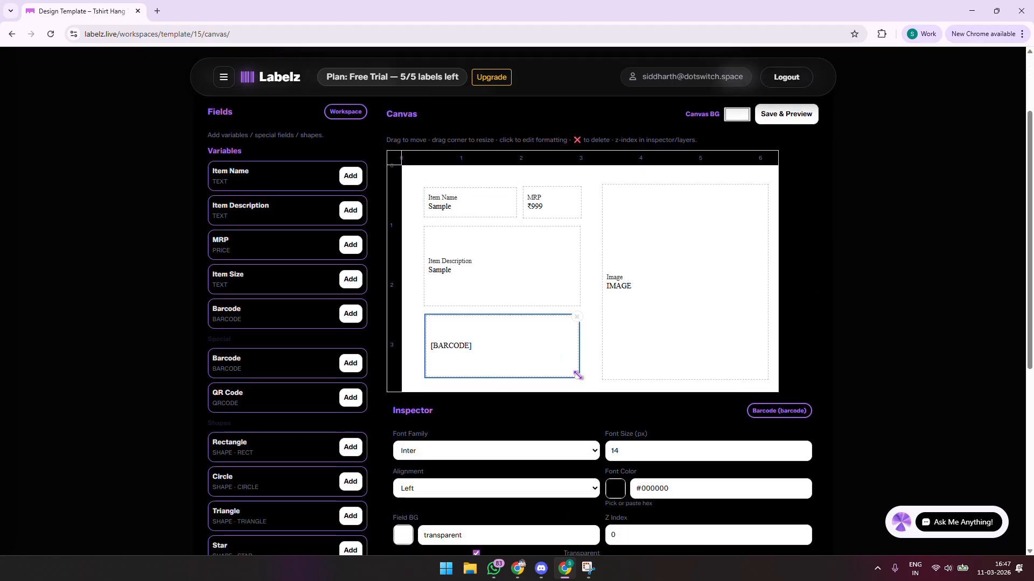
{"action": "mouse_move", "coordinate": [715, 317]}
{"action": "left_mouse_down"}
{"action": "mouse_move", "coordinate": [696, 309]}
{"action": "mouse_move", "coordinate": [703, 316]}
{"action": "left_mouse_up"}
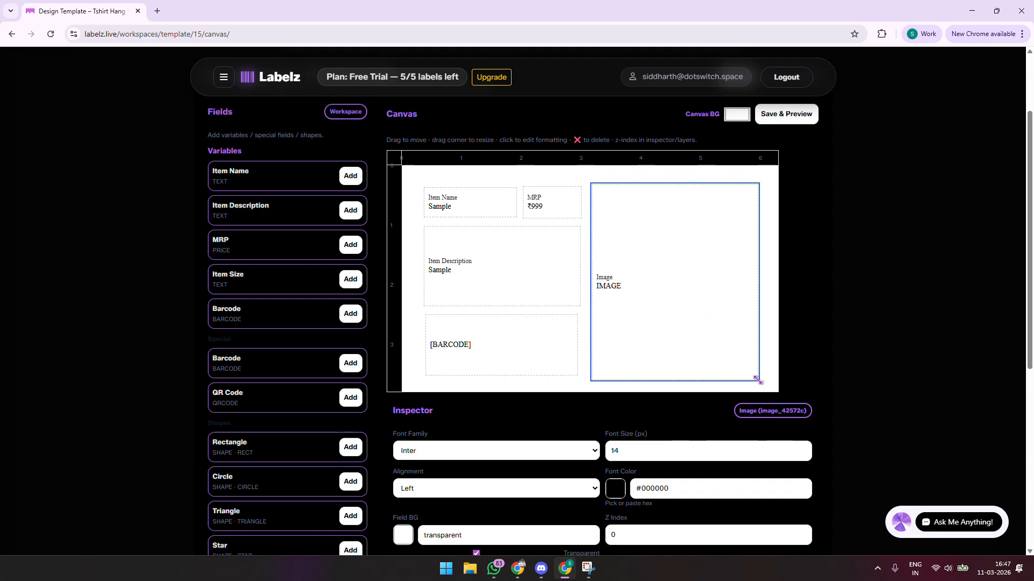
{"action": "left_click_drag", "start_coordinate": [757, 380], "coordinate": [758, 376]}
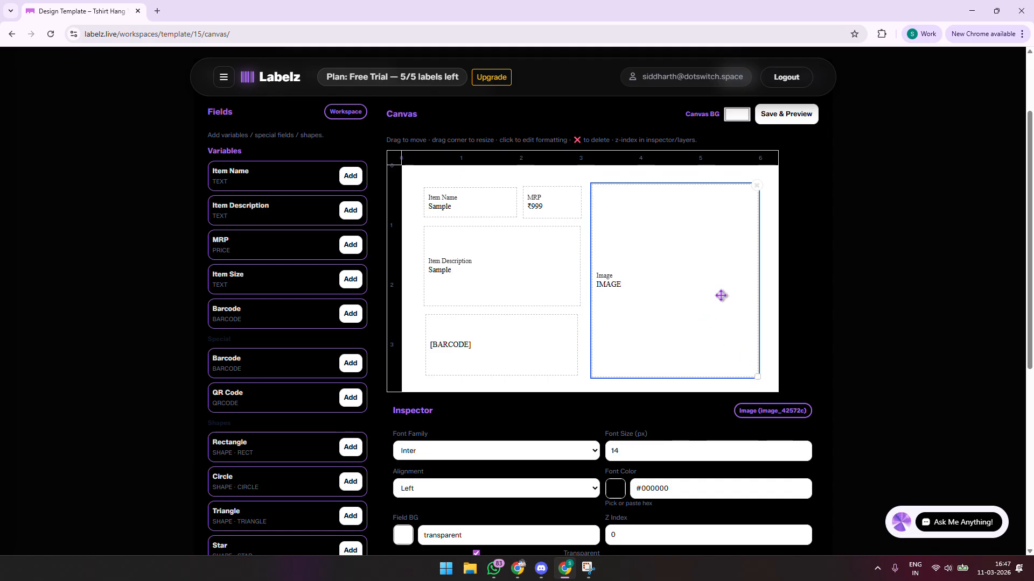
{"action": "left_click", "coordinate": [792, 114]}
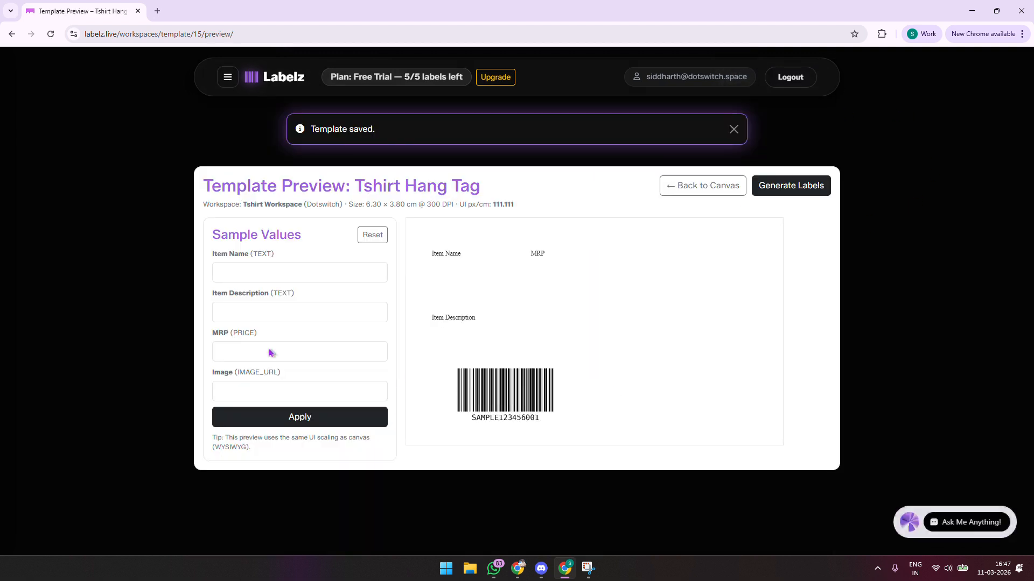
Enter sample values: BLUE PATTERNED TSHIRT, a medium-size Dotswitch Apparel description, and MRP 1999
{"action": "left_click_drag", "start_coordinate": [221, 186], "coordinate": [580, 230]}
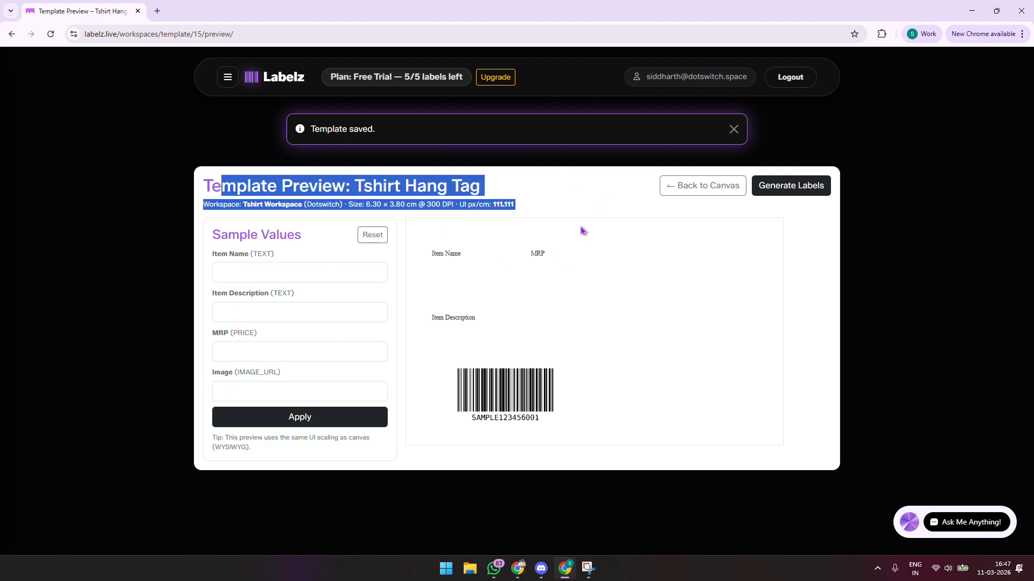
{"action": "left_click", "coordinate": [425, 201]}
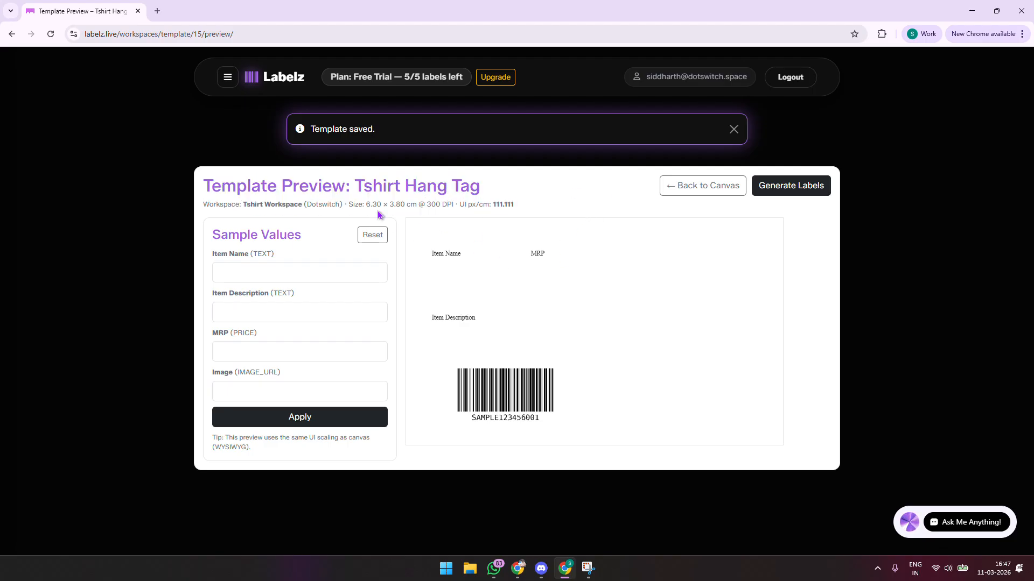
{"action": "left_click", "coordinate": [367, 276]}
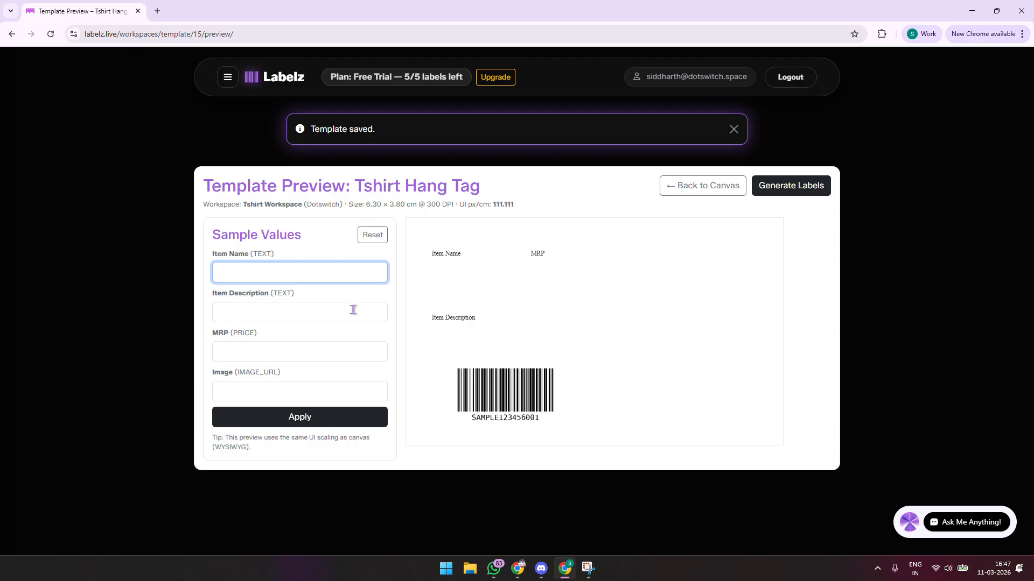
{"action": "key", "text": "Caps_Lock"}
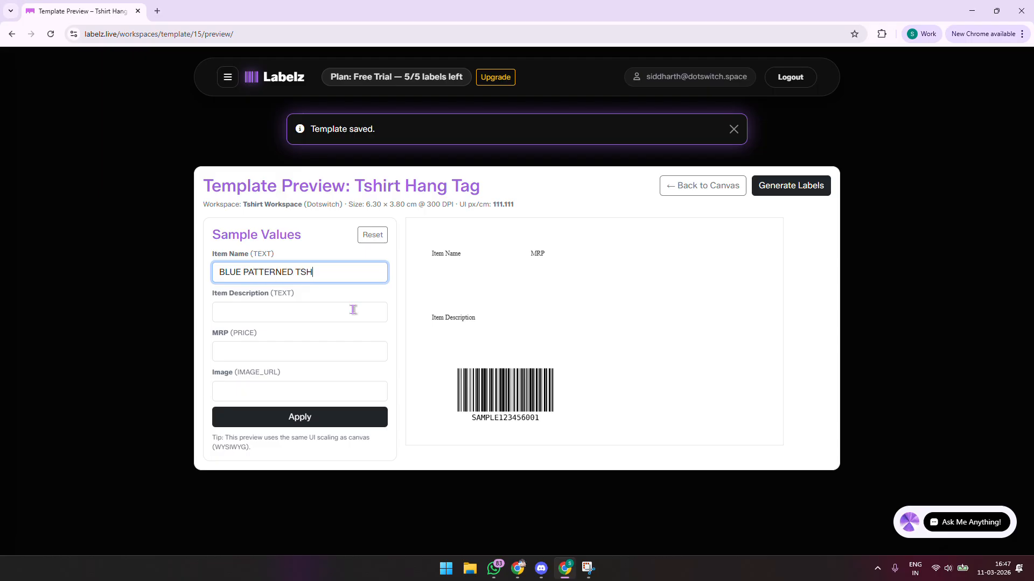
{"action": "left_click", "coordinate": [329, 315]}
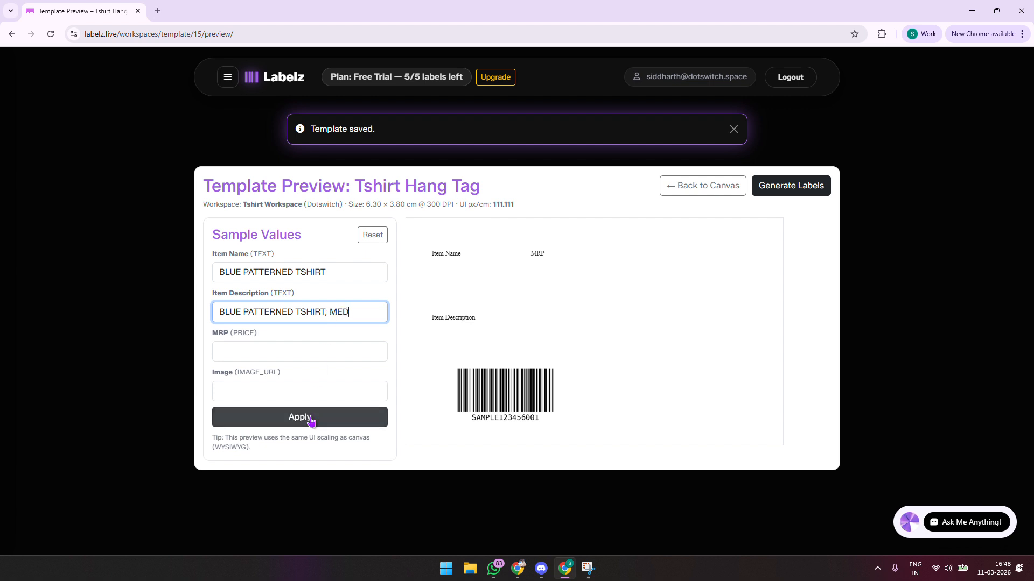
{"action": "type", "text": "E,"}
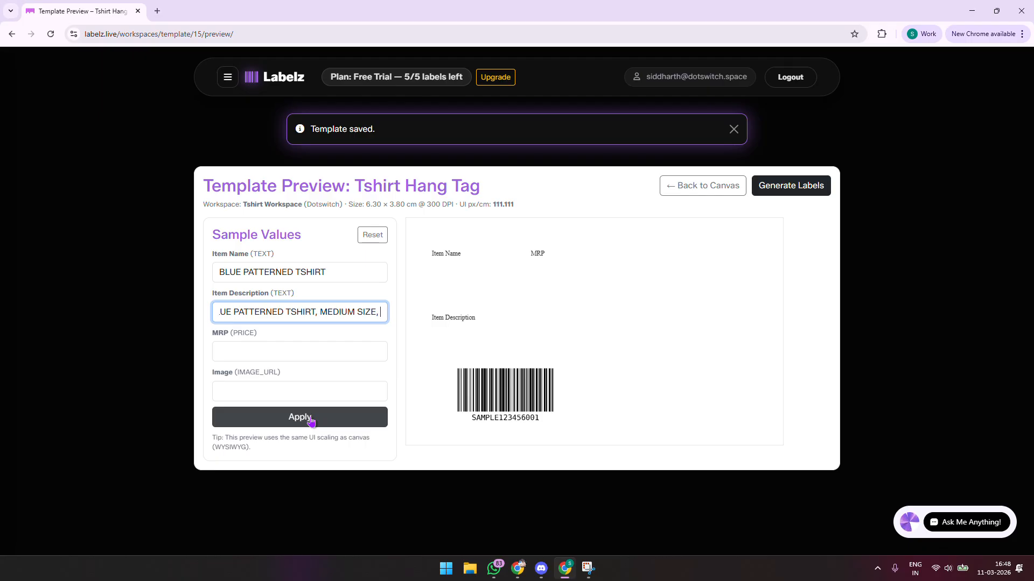
{"action": "type", "text": "DOTS"}
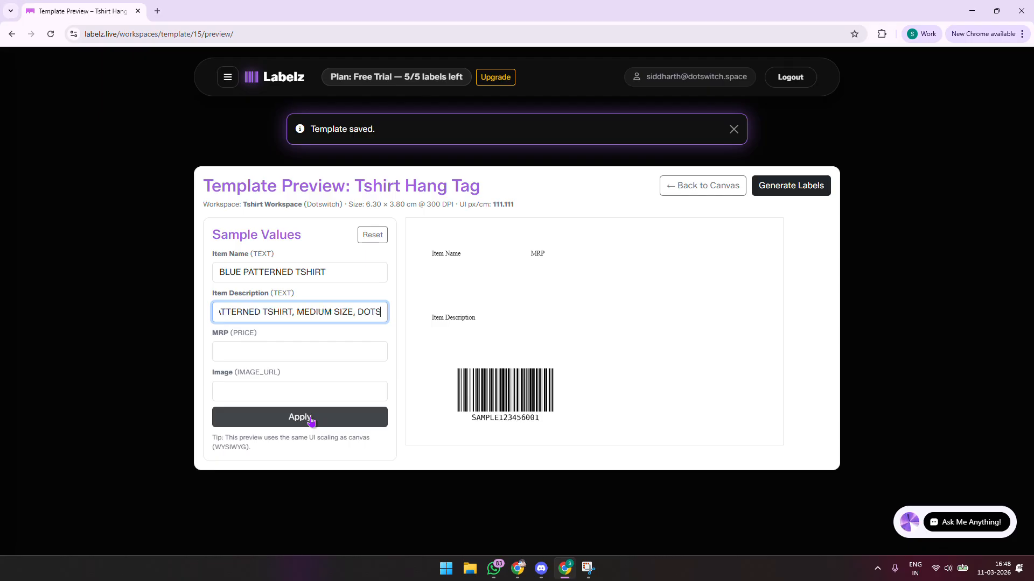
{"action": "type", "text": "WITCH APPAREL LTD"}
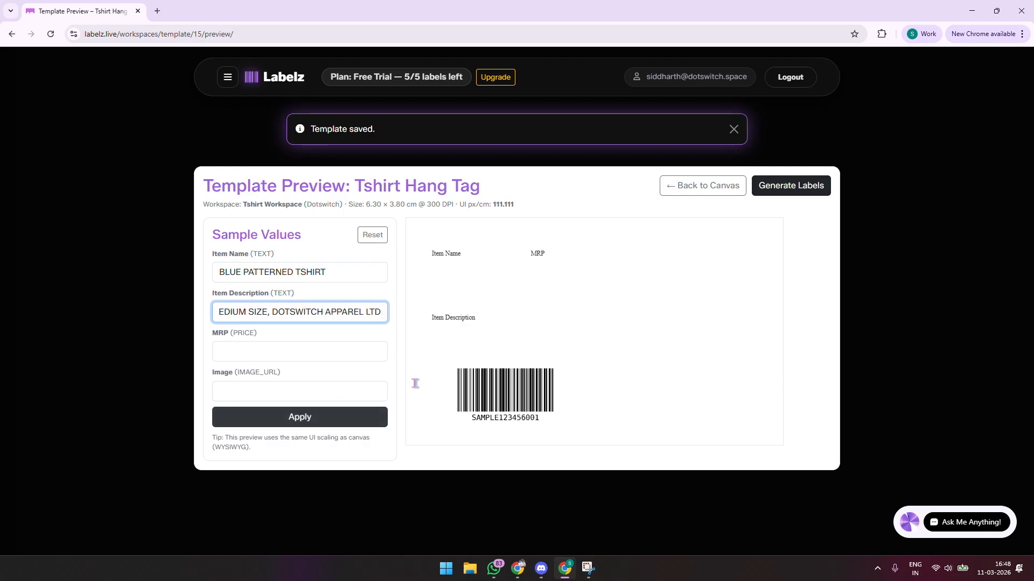
{"action": "left_click", "coordinate": [322, 346]}
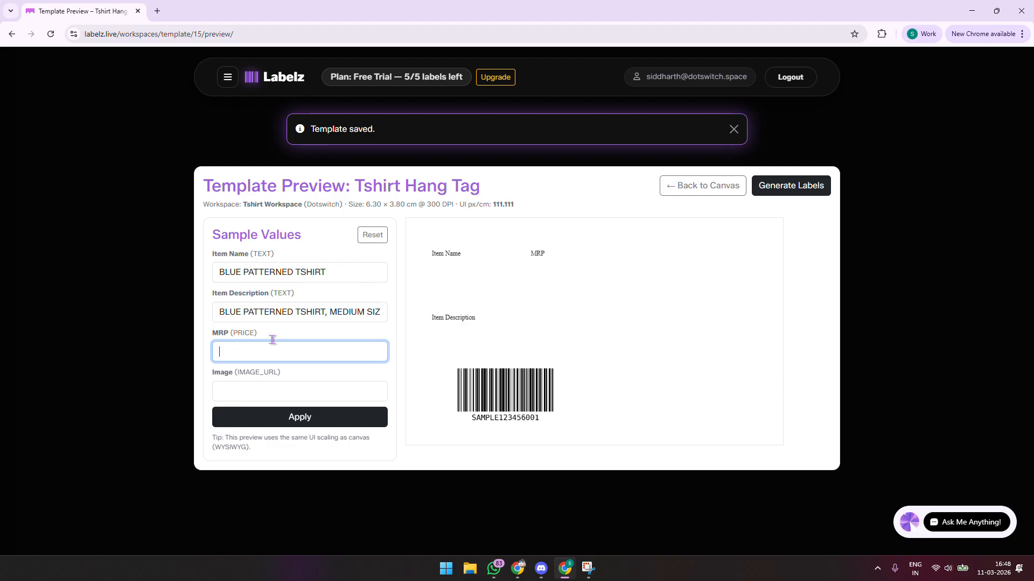
{"action": "type", "text": "1999"}
{"action": "left_click", "coordinate": [275, 394]}
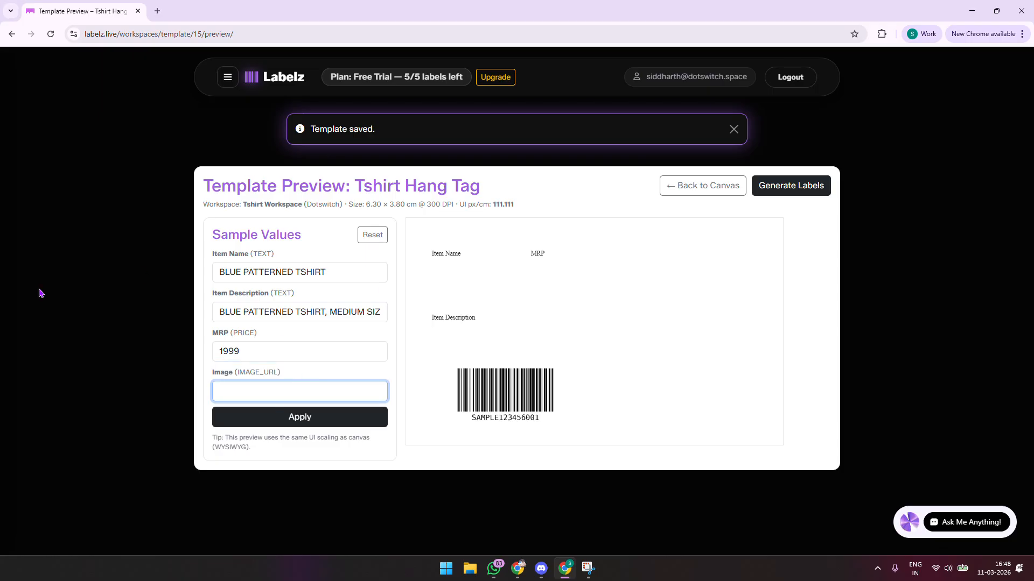
Search Google for 'blue tshirt patterned' in a new browser tab
{"action": "left_click", "coordinate": [157, 11]}
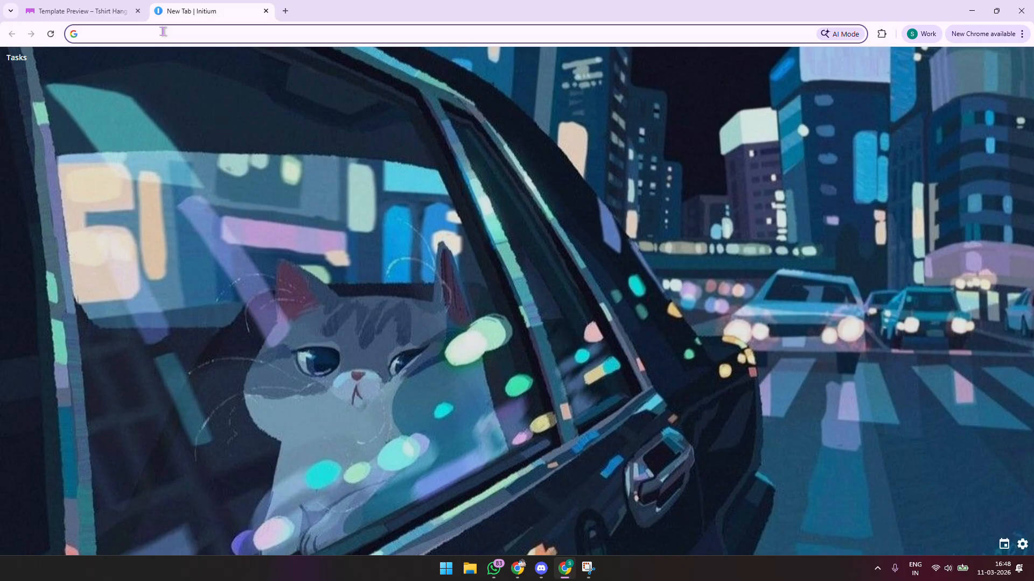
{"action": "left_click", "coordinate": [164, 32]}
{"action": "key", "text": "Caps_Lock"}
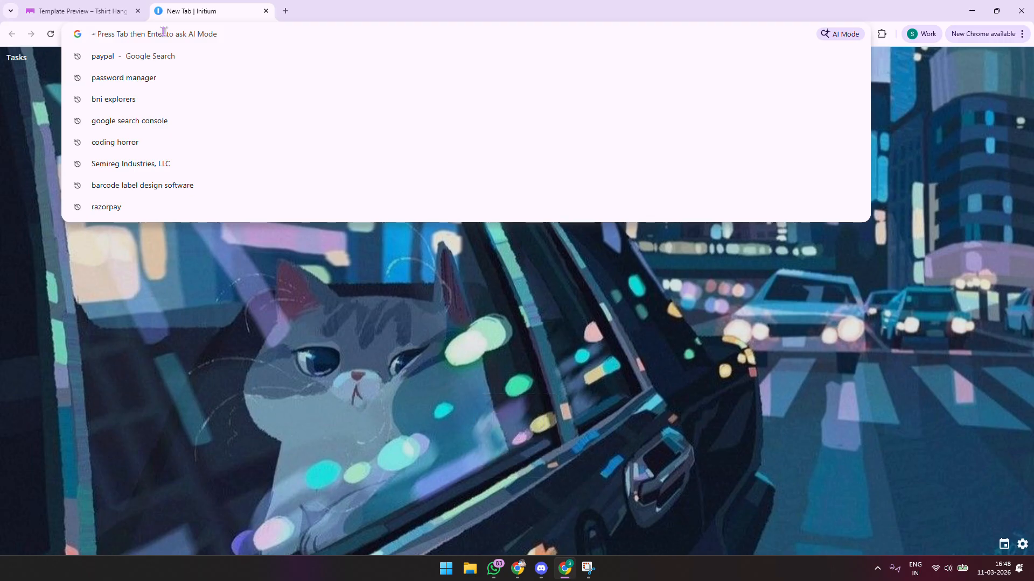
{"action": "type", "text": "blue"}
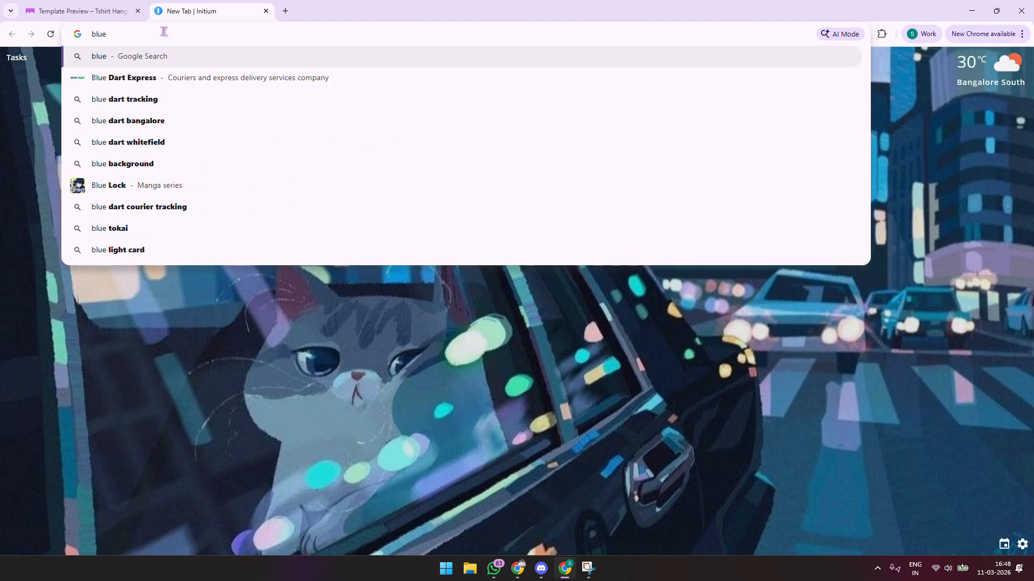
{"action": "type", "text": " tshi"}
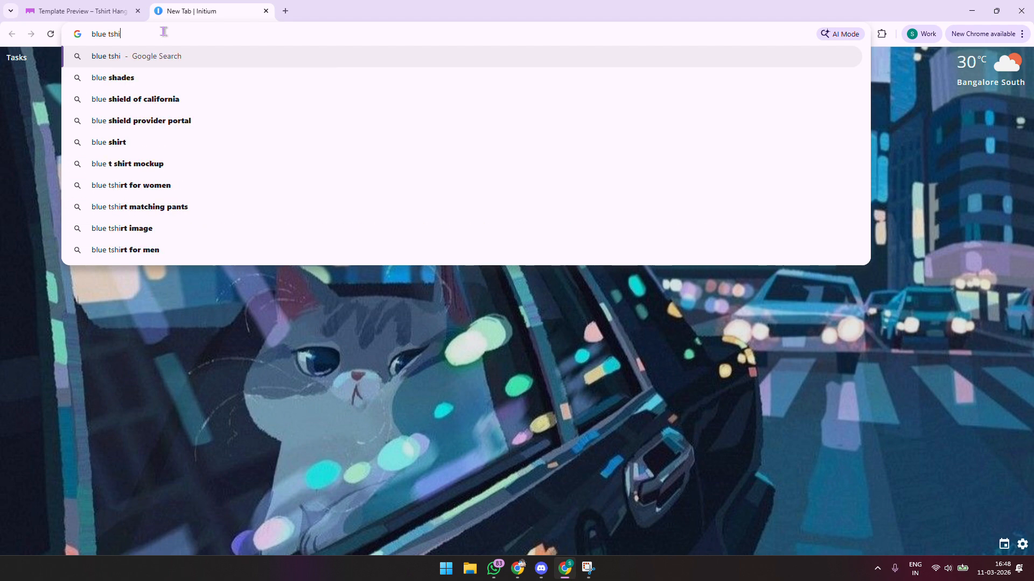
{"action": "type", "text": "rt patterned"}
{"action": "key", "text": "Return"}
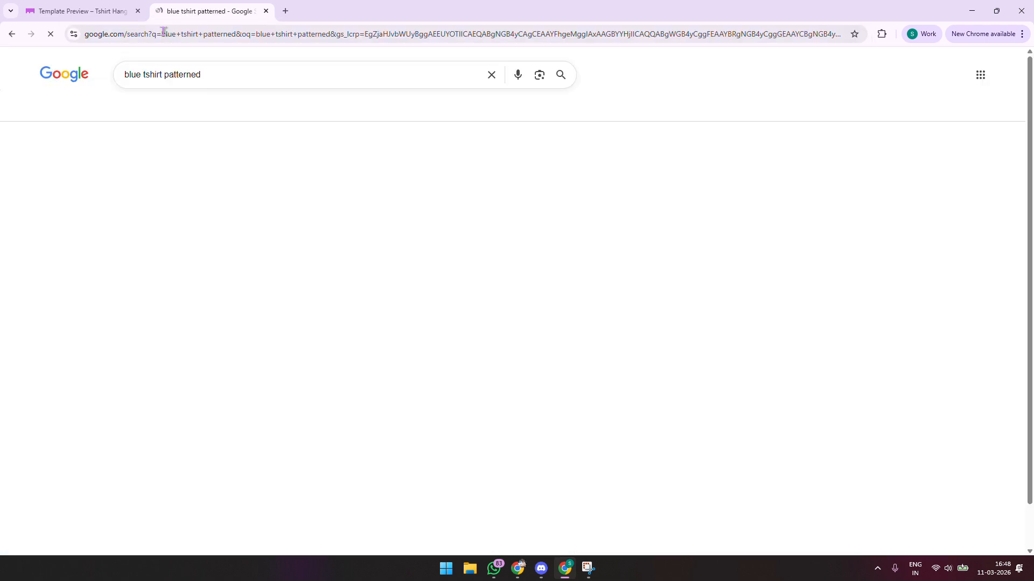
Copy the image address of the Monte Carlo shirt photo from the image results
{"action": "left_click", "coordinate": [200, 111]}
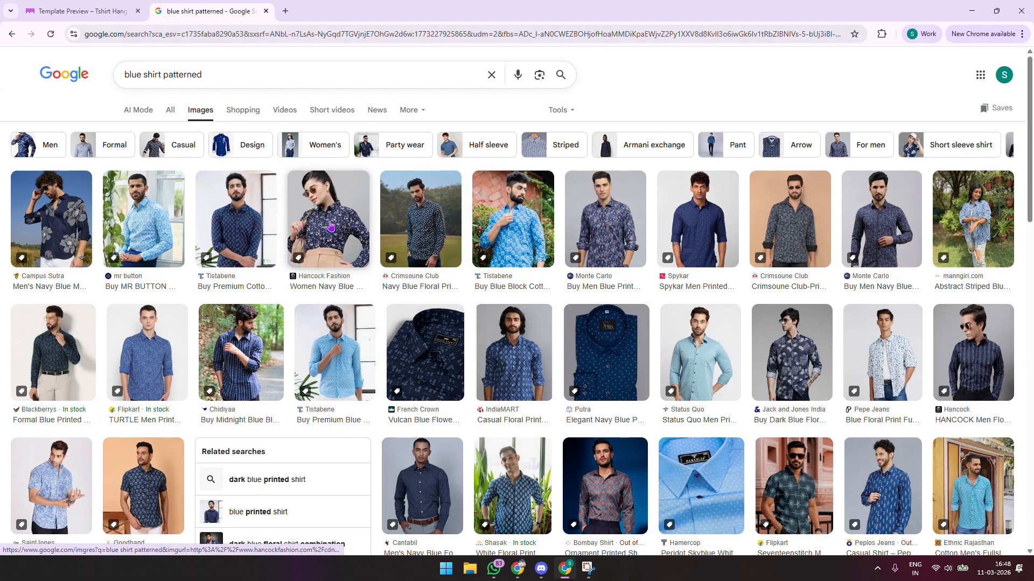
{"action": "left_click", "coordinate": [619, 224]}
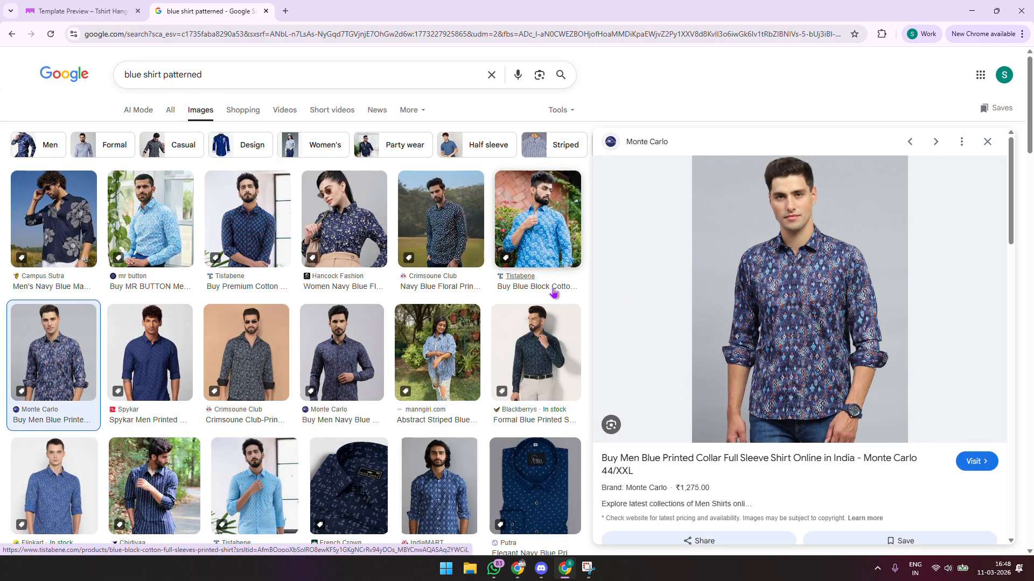
{"action": "right_click", "coordinate": [790, 260]}
{"action": "left_click", "coordinate": [848, 463]}
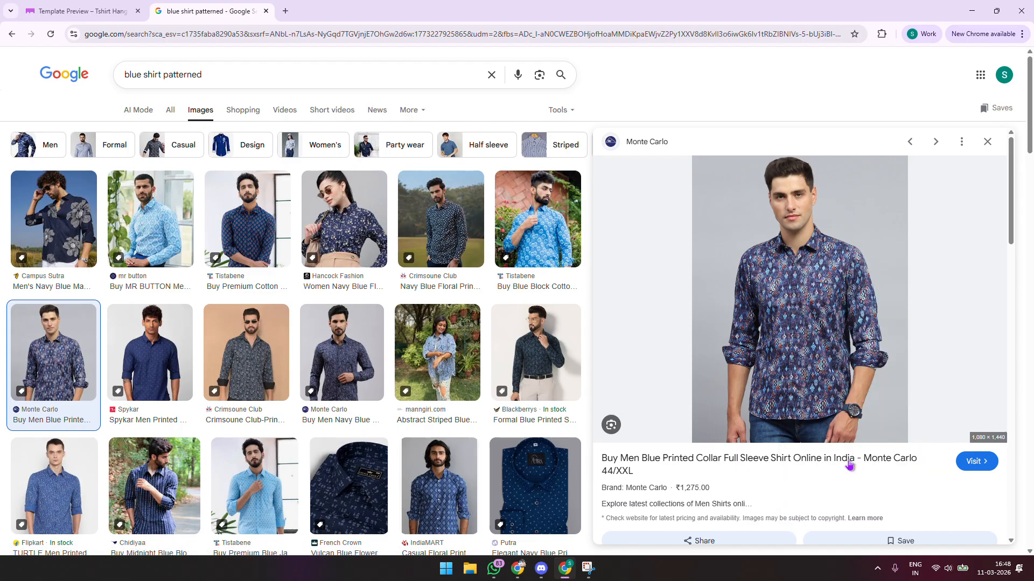
{"action": "left_click", "coordinate": [81, 11]}
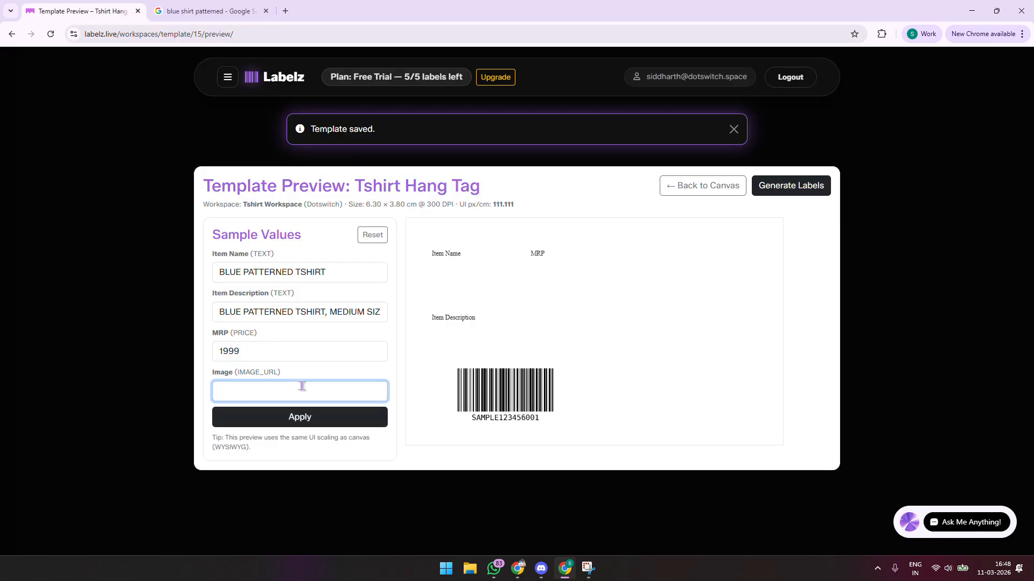
Paste the shirt image link as the sample image, refresh the tag preview, then open Generate Labels
{"action": "key", "text": "ctrl+v"}
{"action": "left_click", "coordinate": [300, 417]}
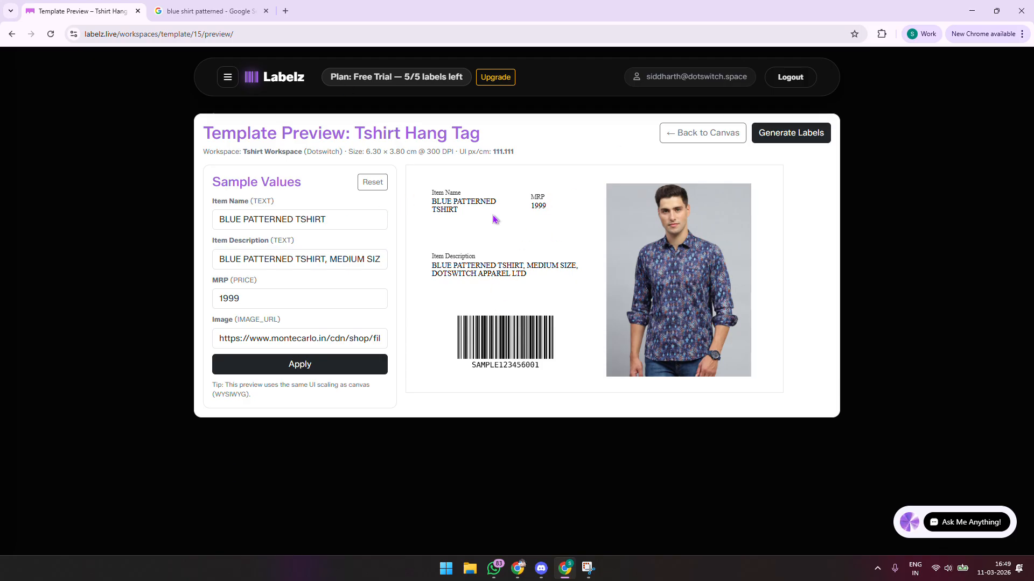
{"action": "left_click", "coordinate": [786, 132]}
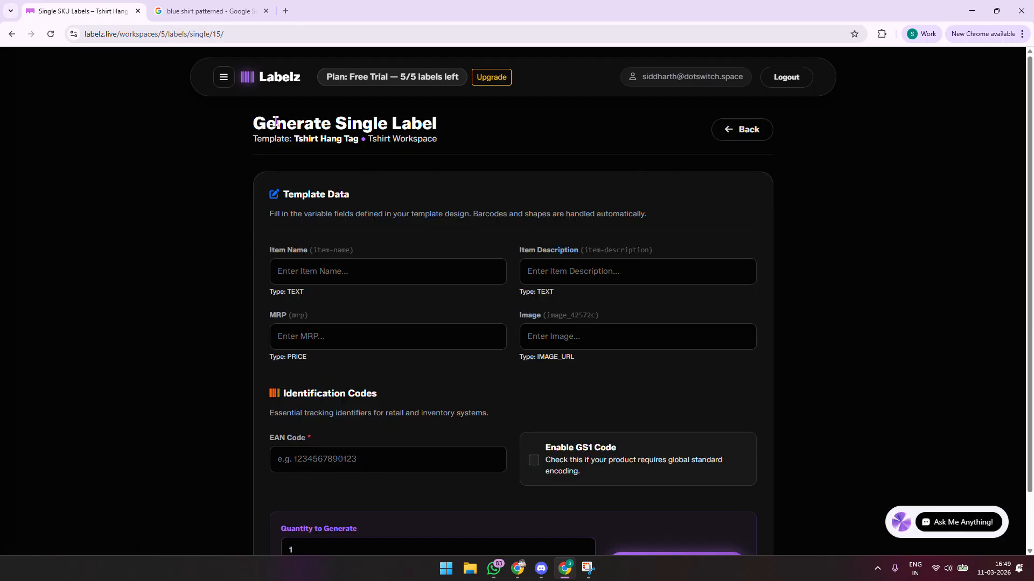
Go through Tshirt Workspace to the dashboard and highlight its 2 templates and 0 labels generated
{"action": "left_click", "coordinate": [223, 77]}
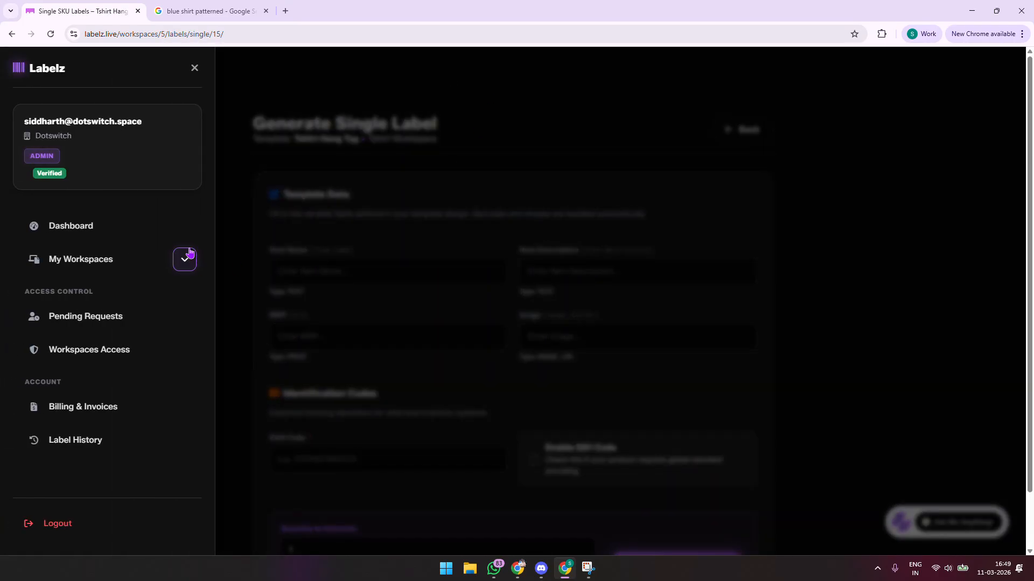
{"action": "left_click", "coordinate": [176, 259]}
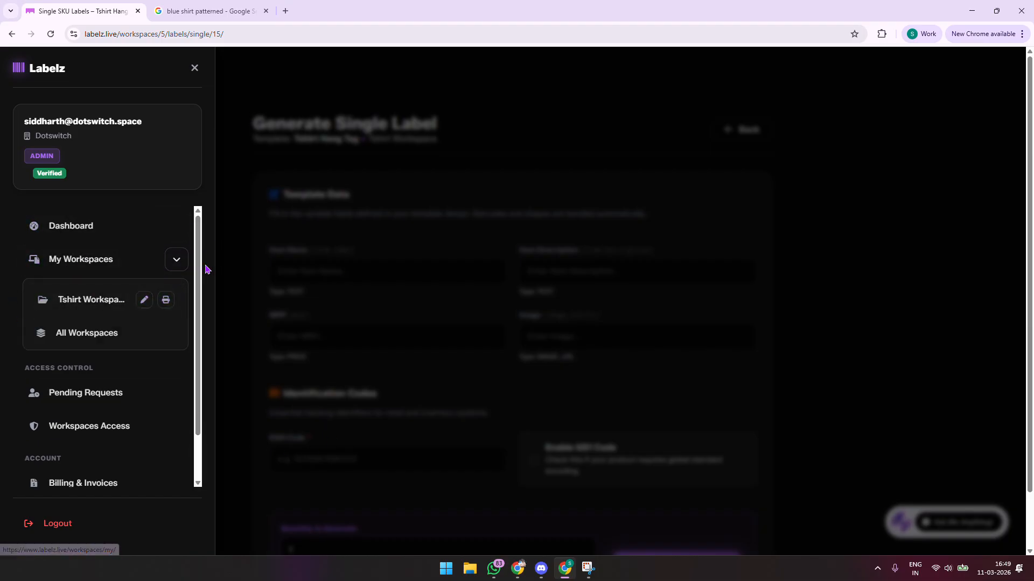
{"action": "left_click", "coordinate": [145, 302]}
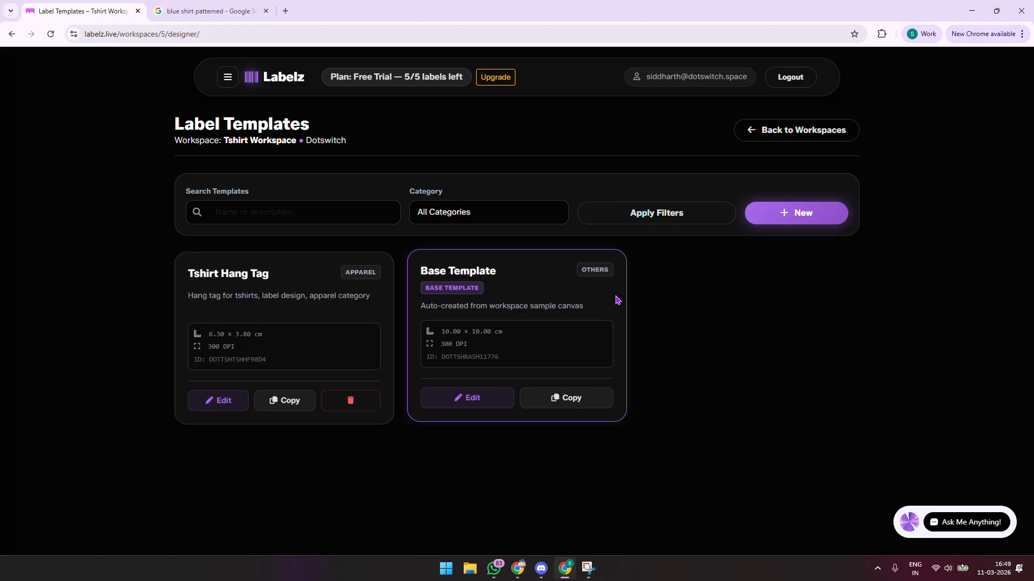
{"action": "left_click", "coordinate": [273, 81]}
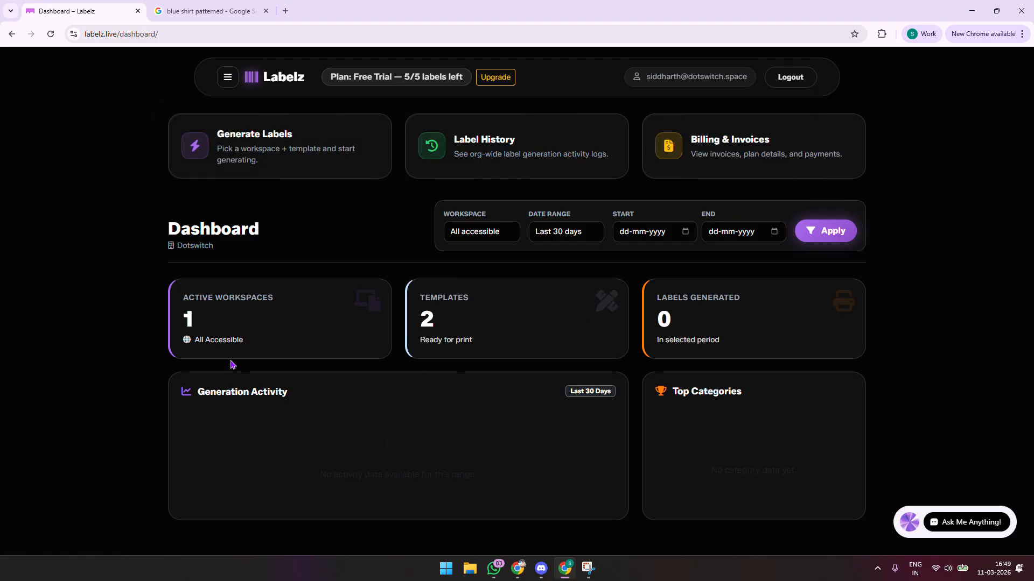
{"action": "double_click", "coordinate": [428, 319]}
{"action": "double_click", "coordinate": [664, 317]}
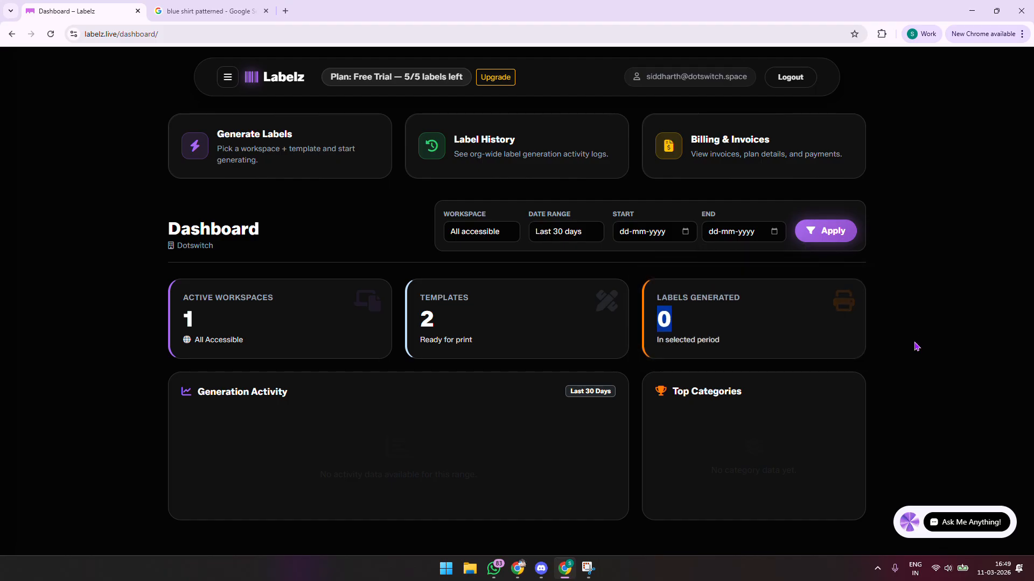